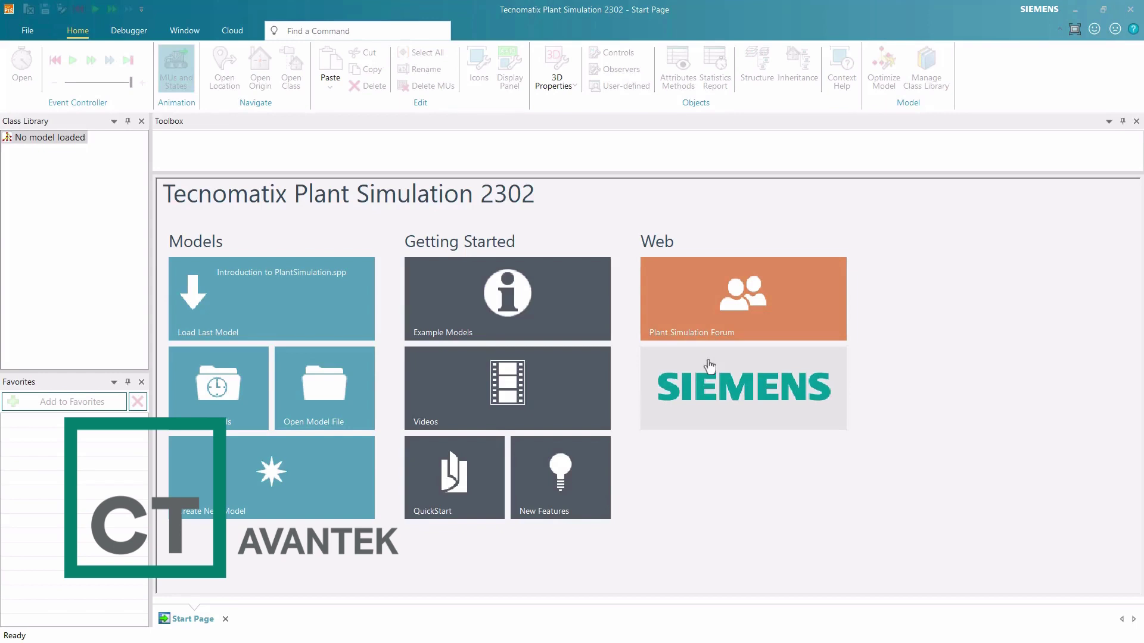
Step: Create a new model, maximize its 3D window, then zoom in and rotate the empty floor
left_click(335, 478)
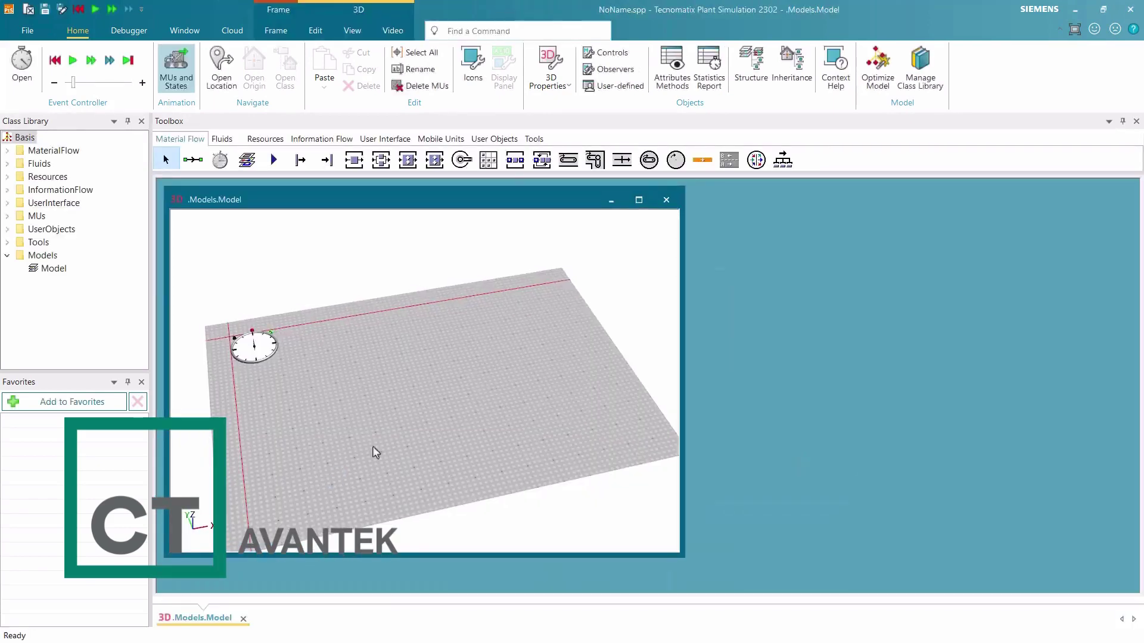
left_click(639, 199)
scroll(685, 477, "up", 4)
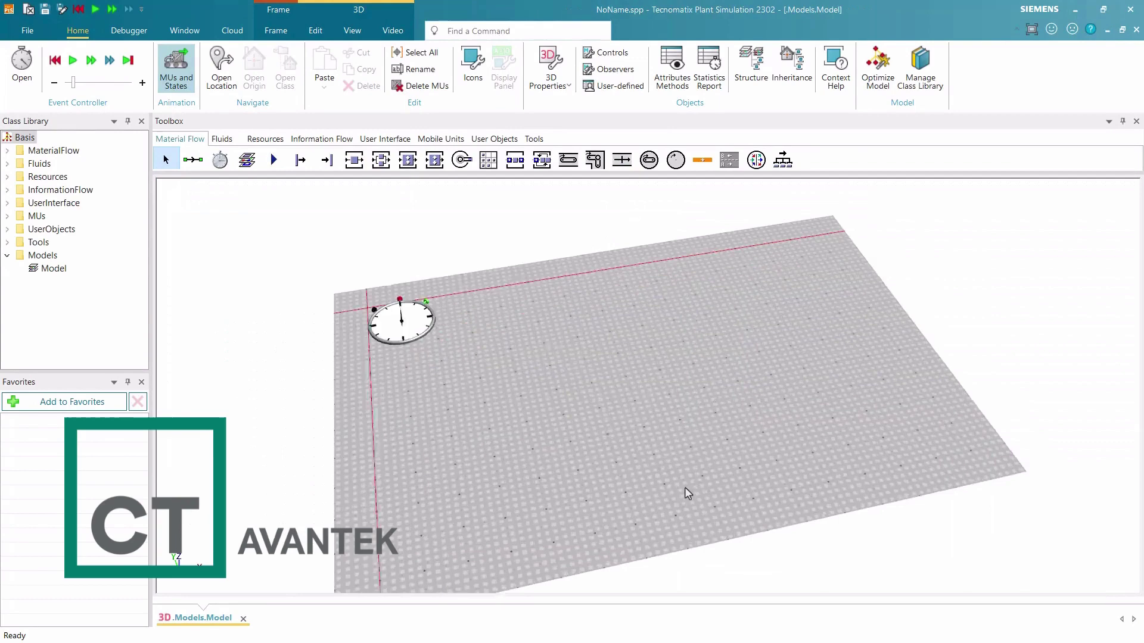
left_click_drag(698, 462, 679, 462)
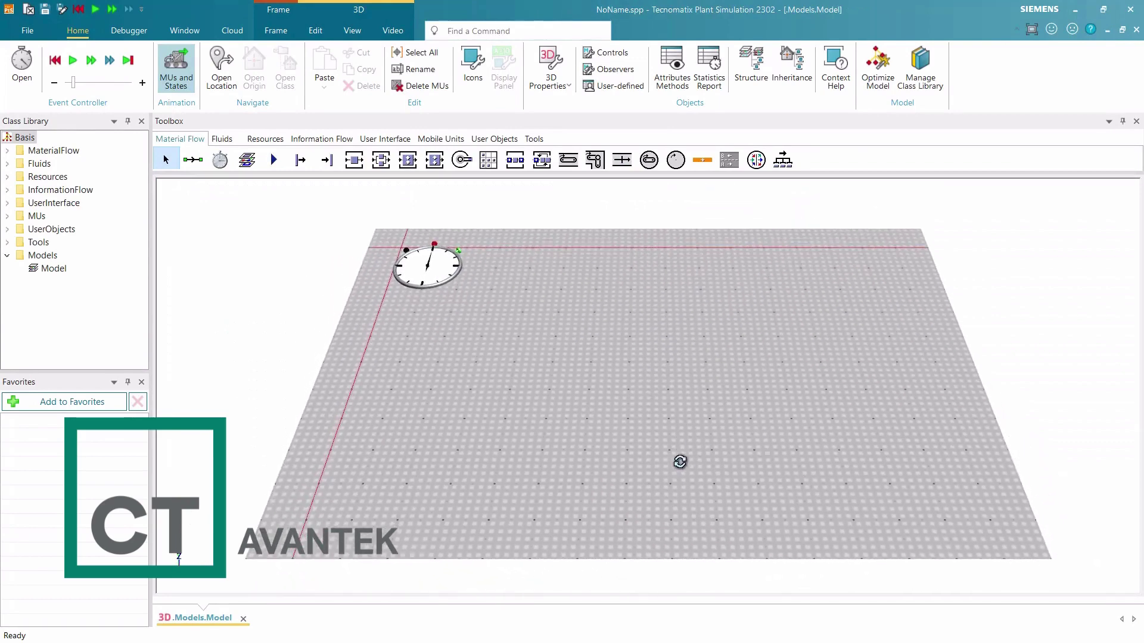
Step: Place a Source at left, three Stations to its right, and a Drain at the end
left_click(301, 162)
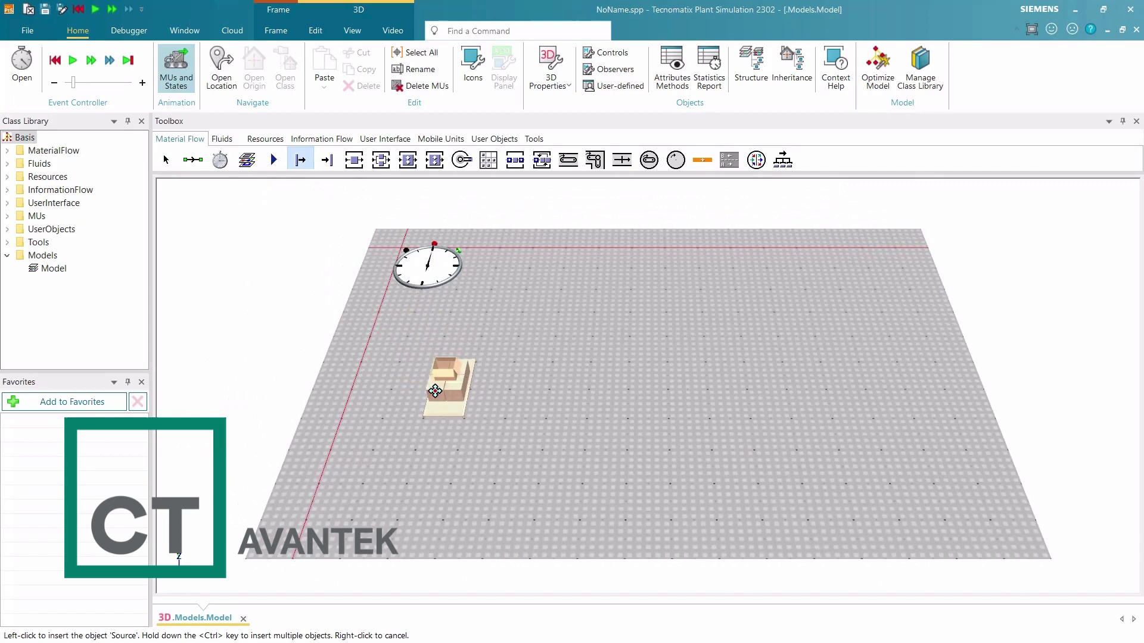
left_click(435, 390)
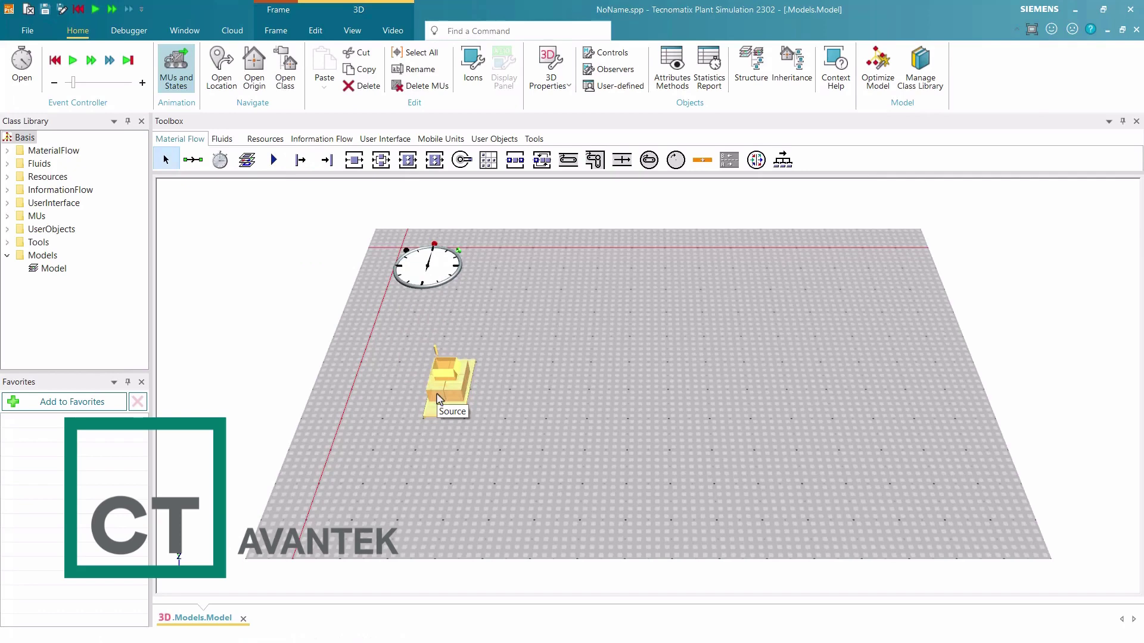
left_click(354, 160)
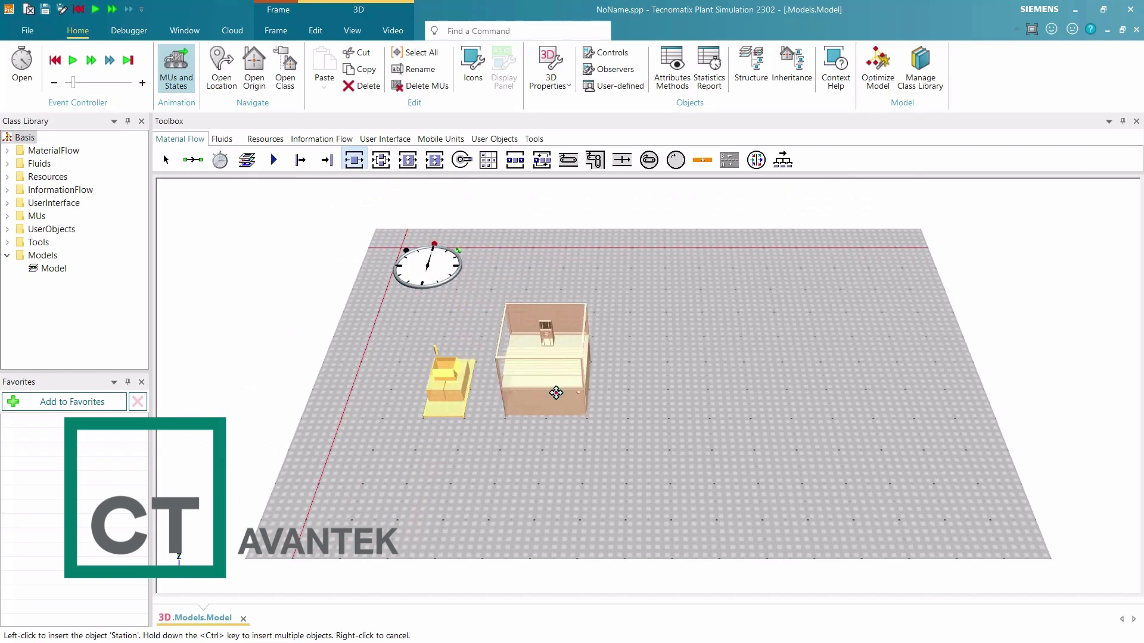
key("ctrl")
left_click(556, 393, "ctrl")
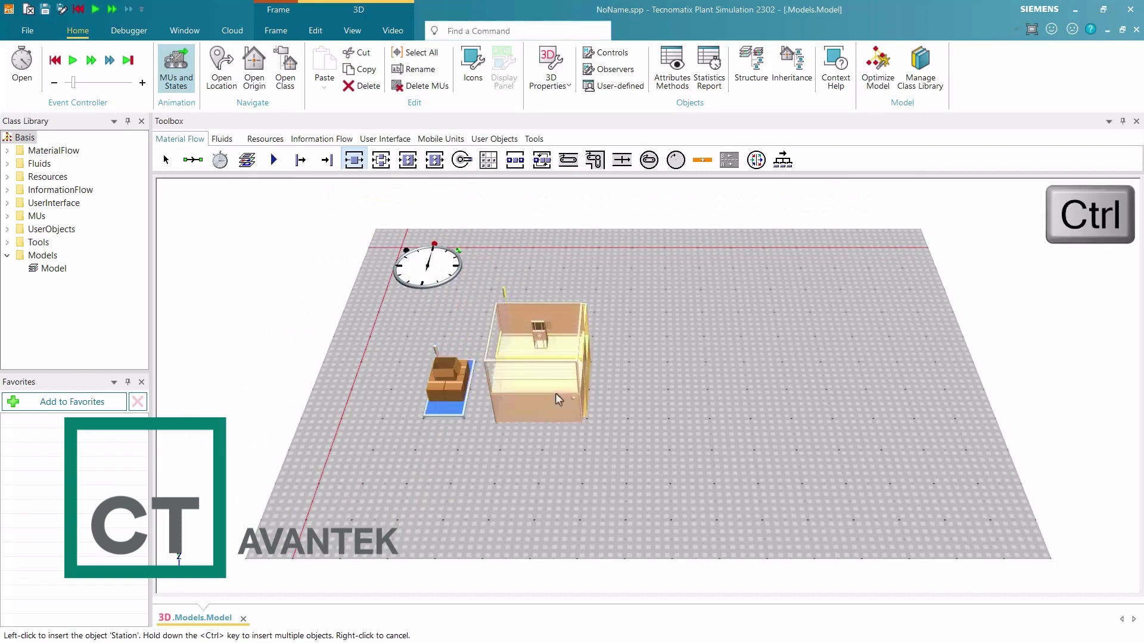
left_click(666, 394, "ctrl")
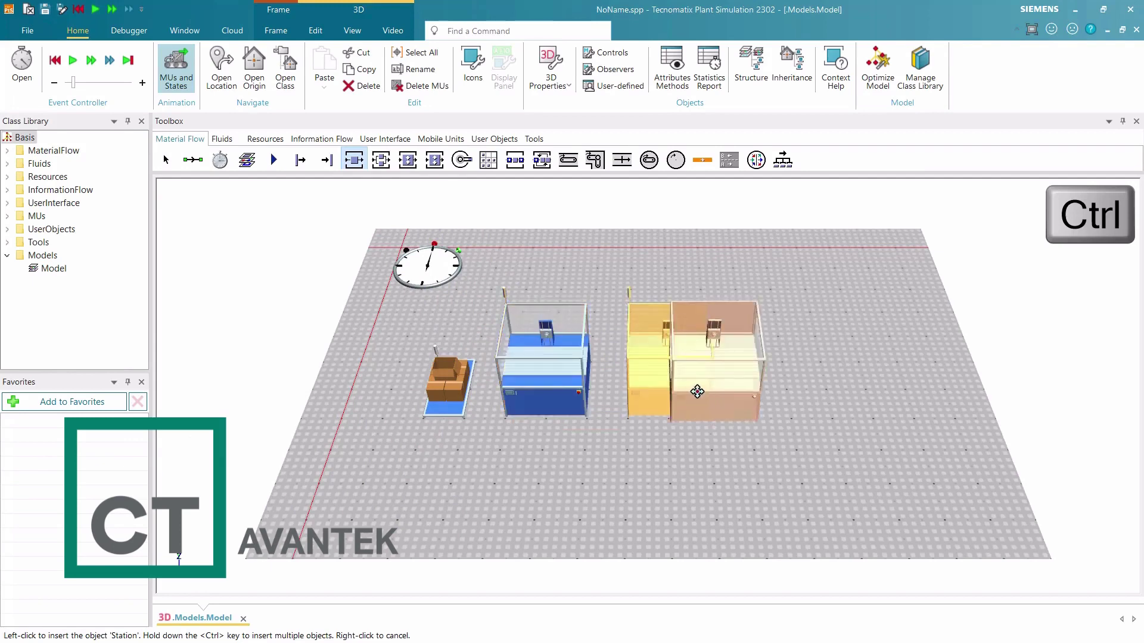
left_click(787, 405, "ctrl")
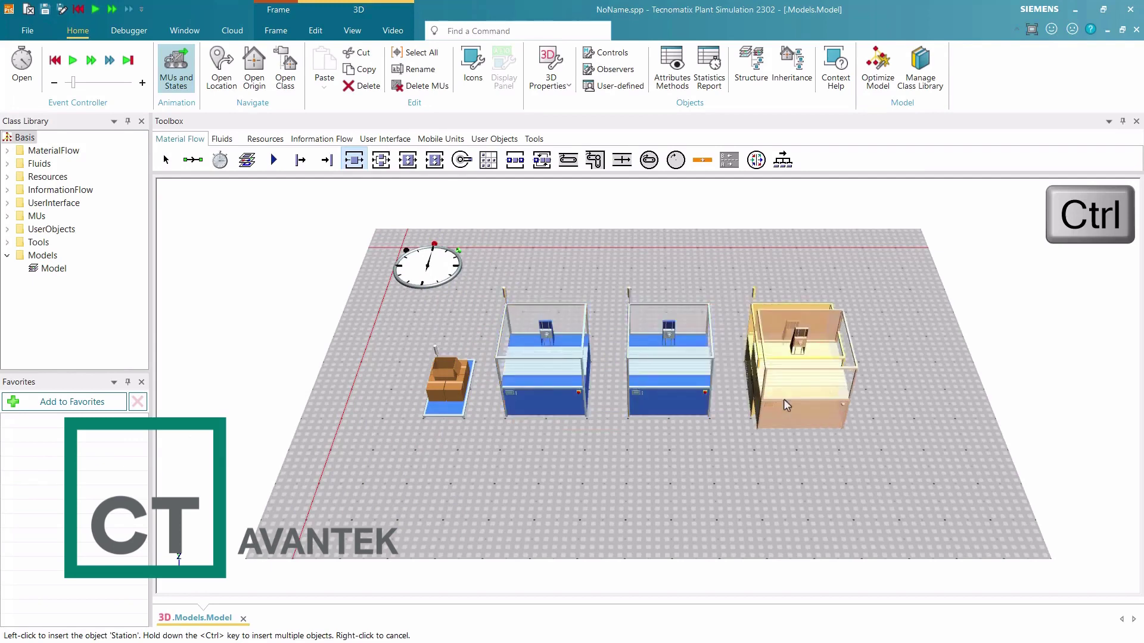
right_click(792, 401)
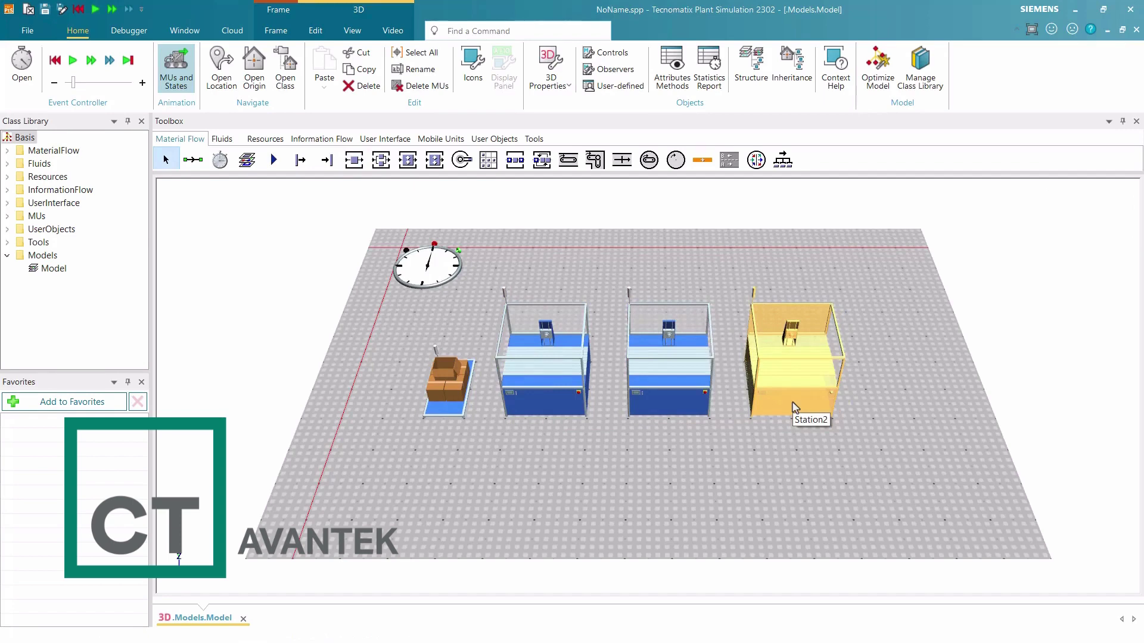
left_click(329, 165)
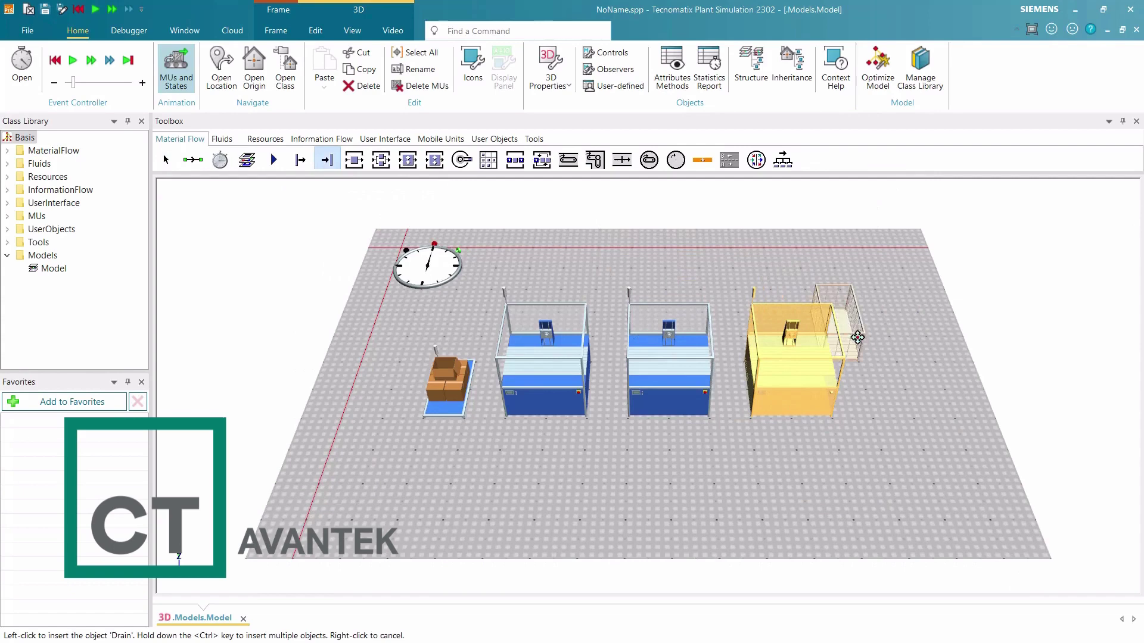
left_click(887, 381)
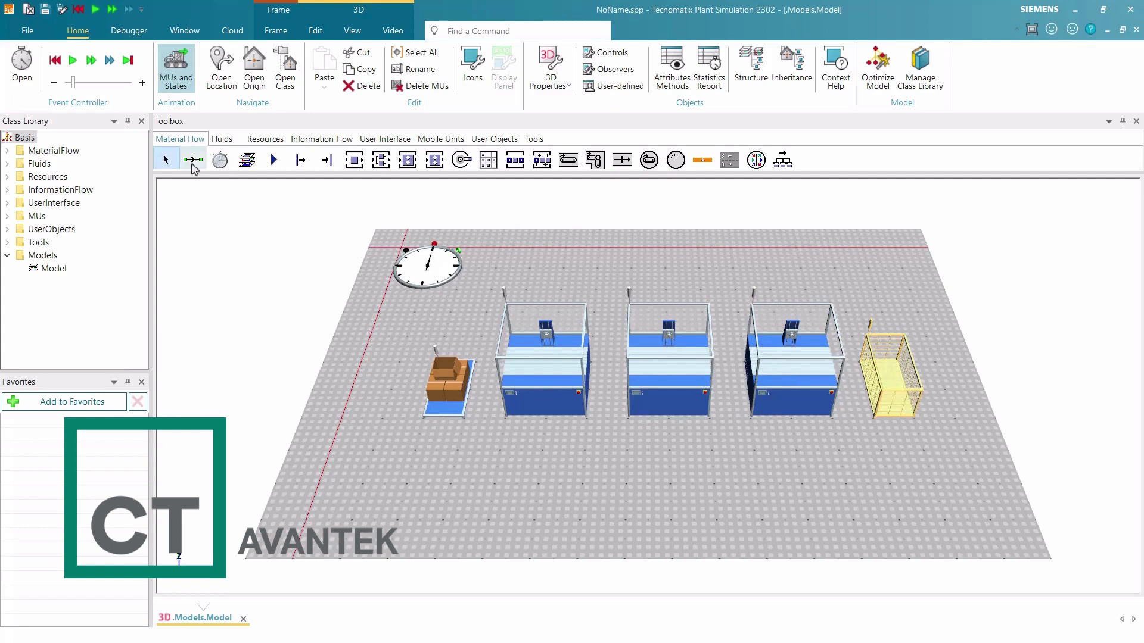
Step: Chain connectors from the Source through each of the three Stations to the Drain
left_click(191, 162)
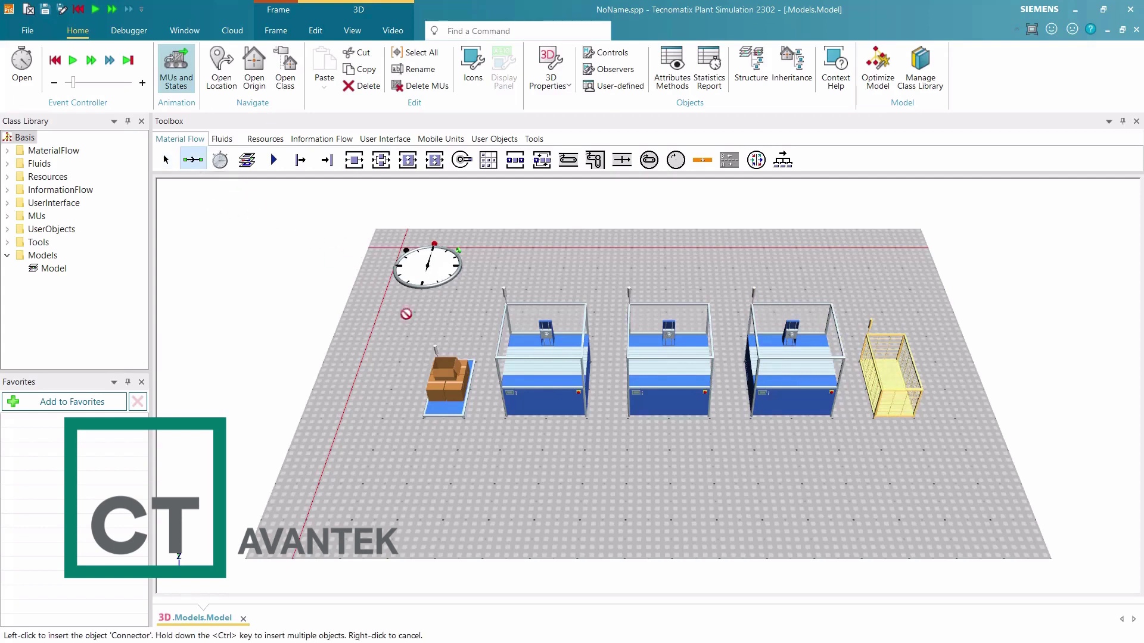
key("ctrl")
left_click(454, 370)
left_click(526, 378)
left_click(641, 370)
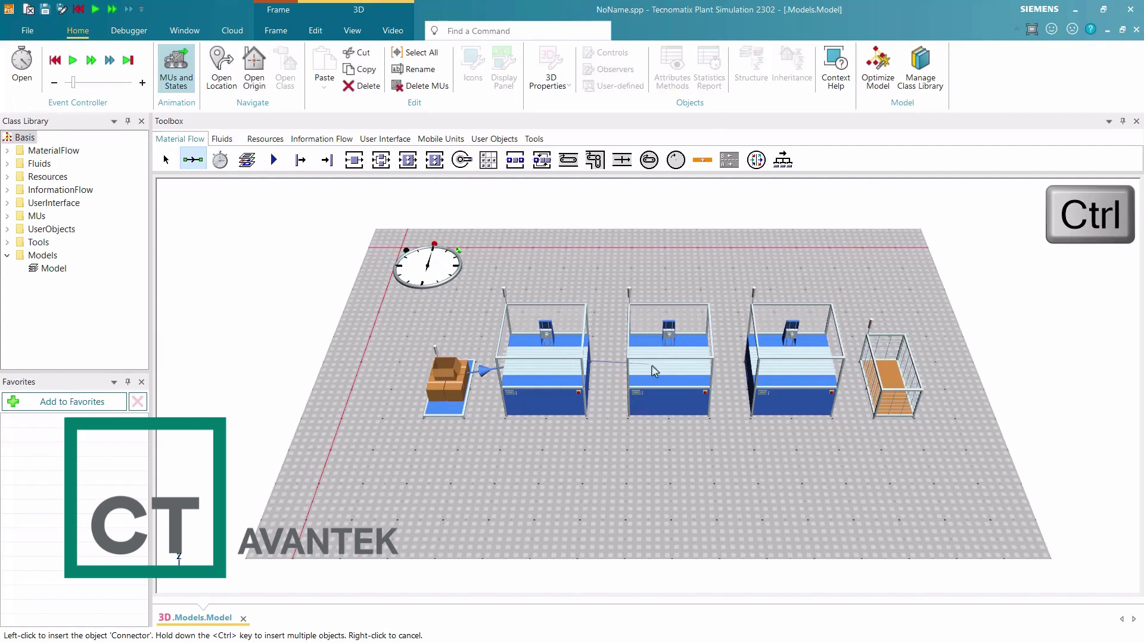
left_click(783, 363)
left_click(886, 374)
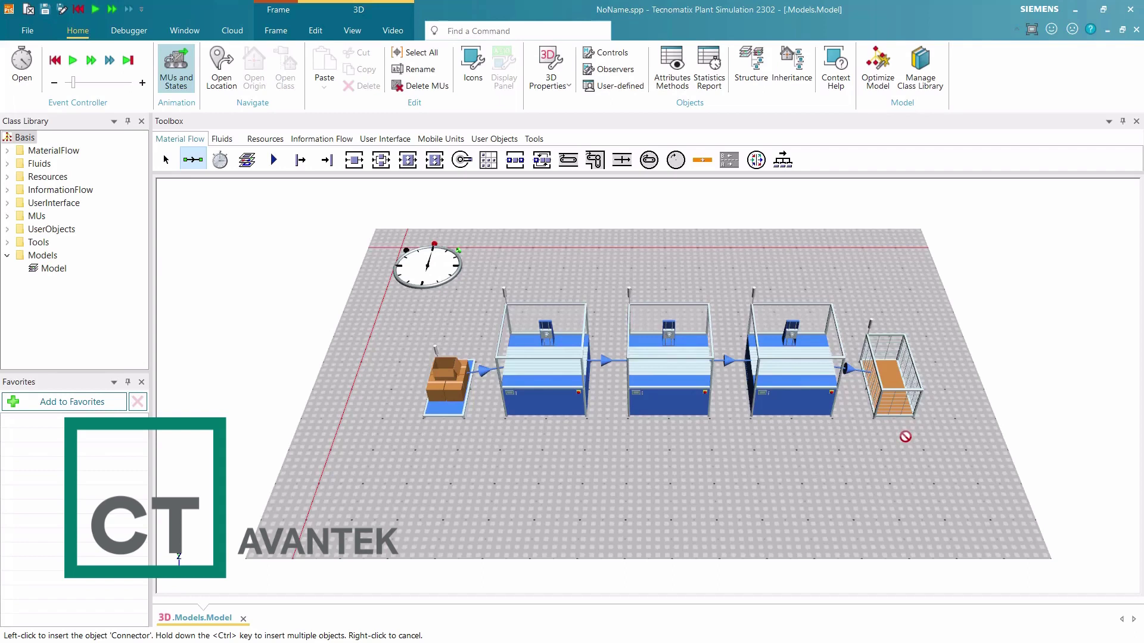
key("Escape")
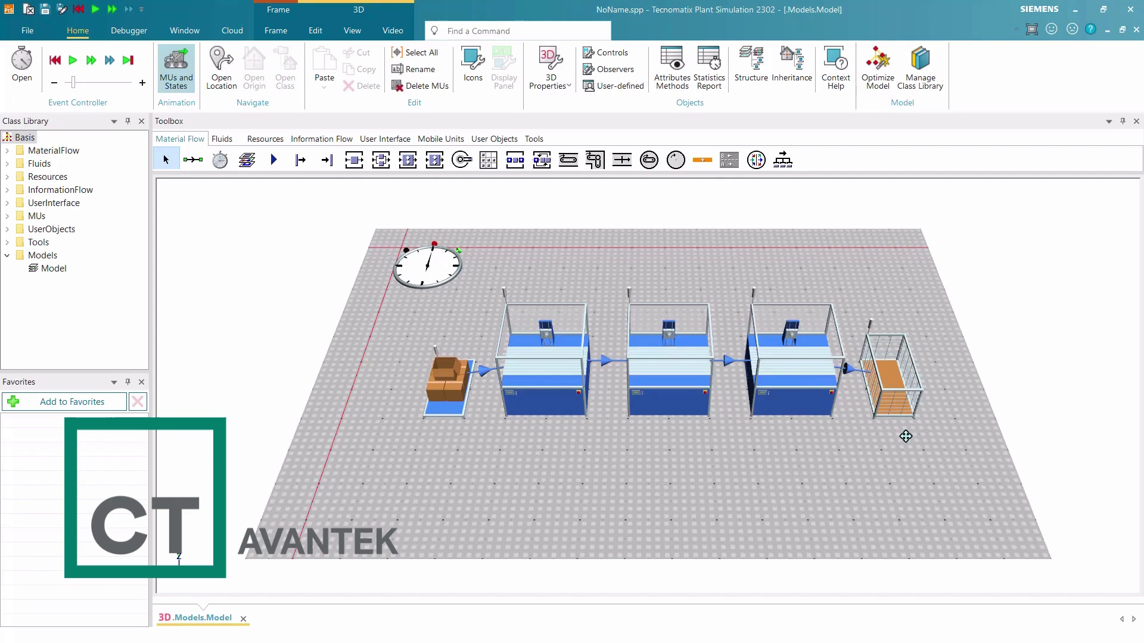
left_click(352, 30)
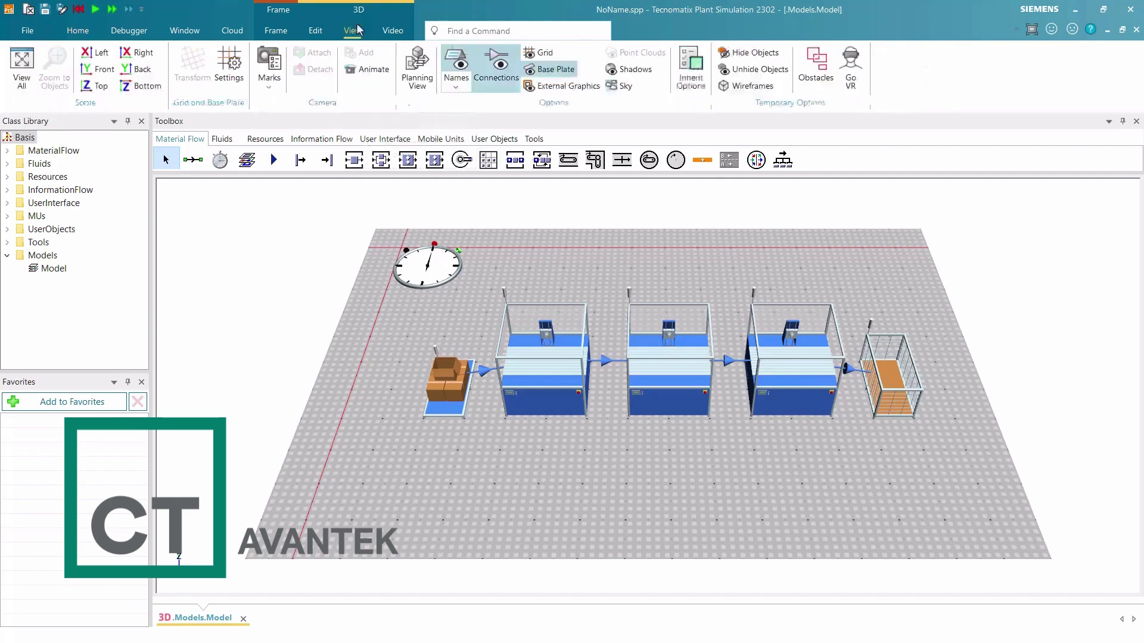
left_click(416, 69)
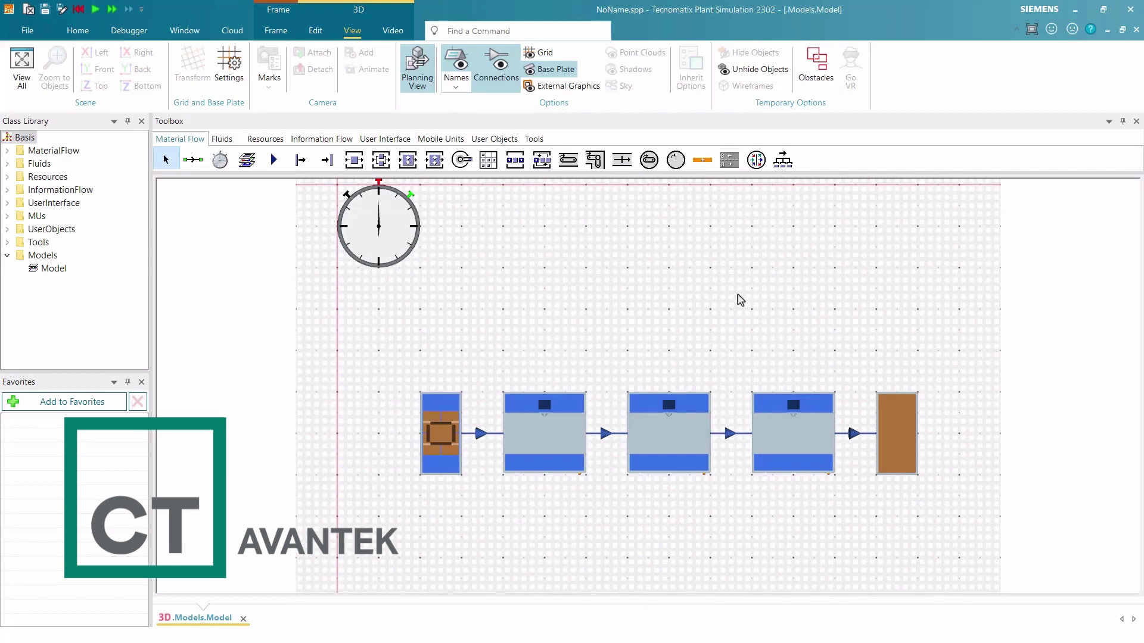
key("p")
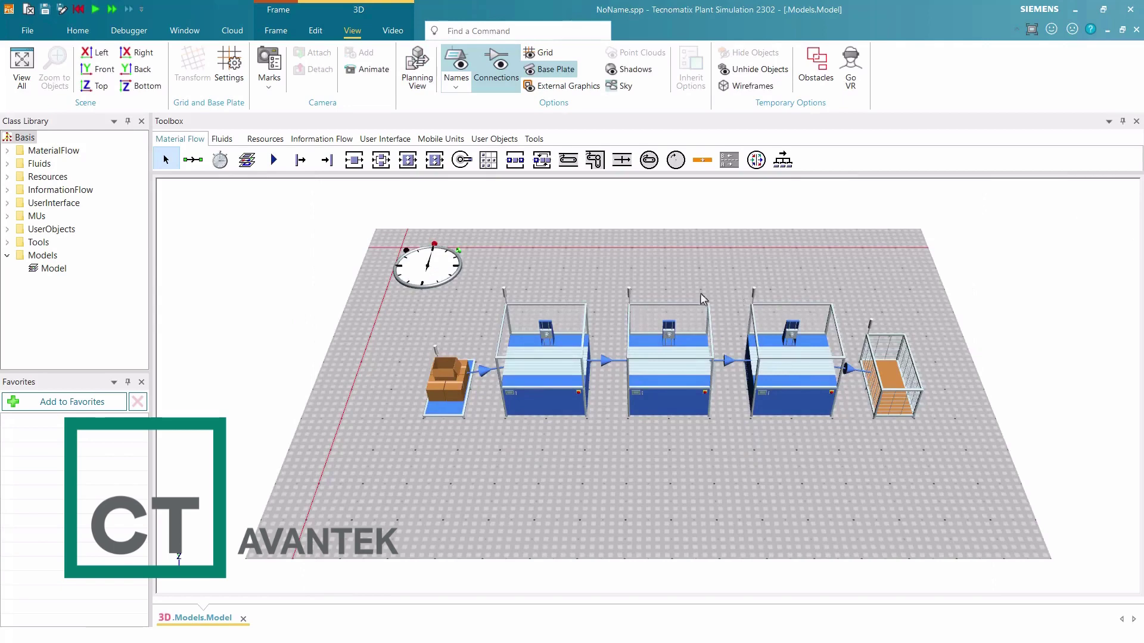
Step: Enter 1:00:00:00 as the End time in the EventController's Settings tab
double_click(456, 266)
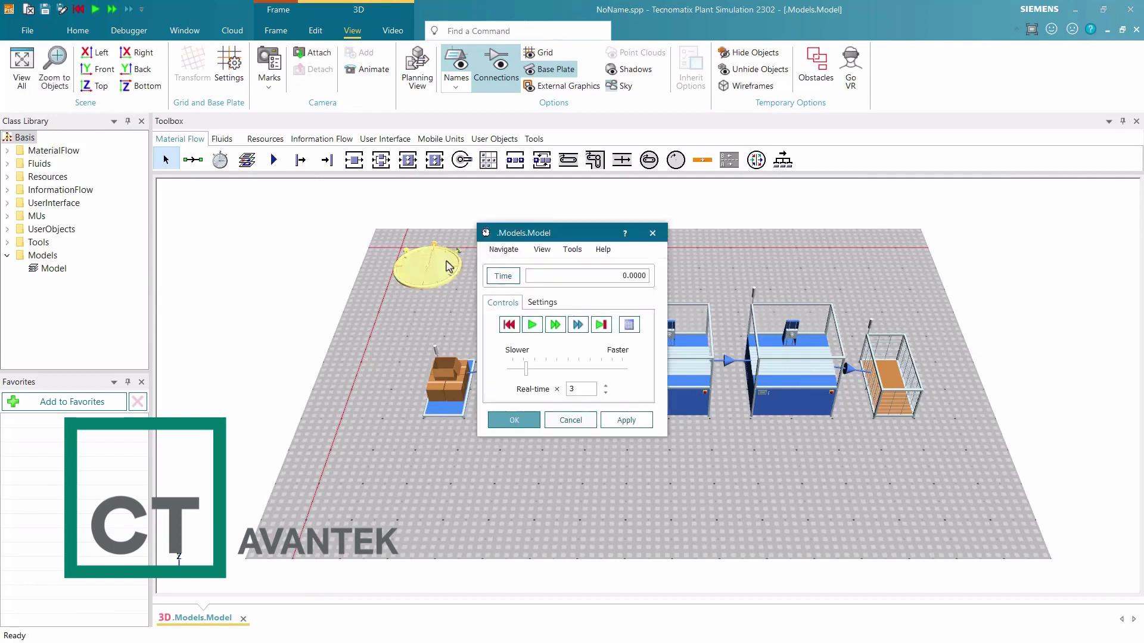
left_click(541, 303)
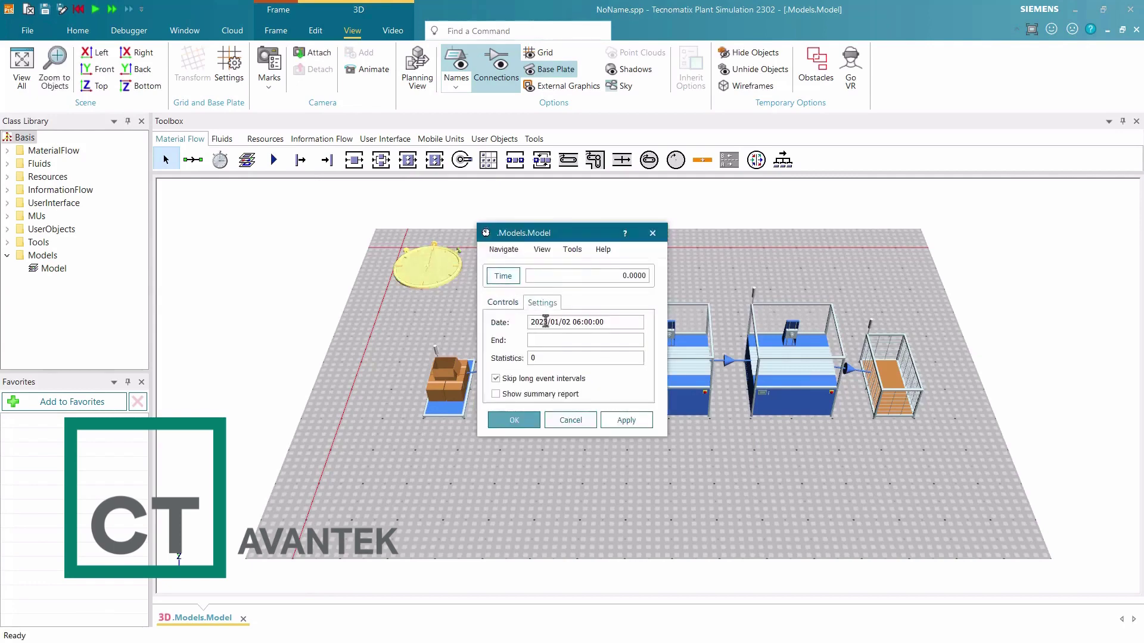
left_click(559, 339)
type("1:00:00:00")
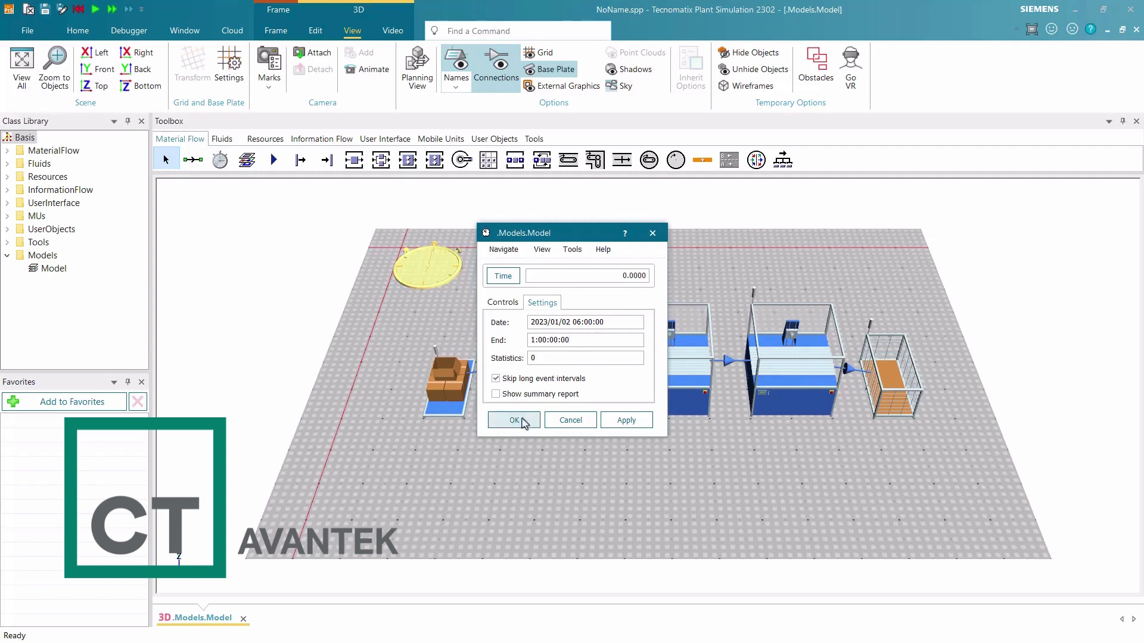
left_click(524, 421)
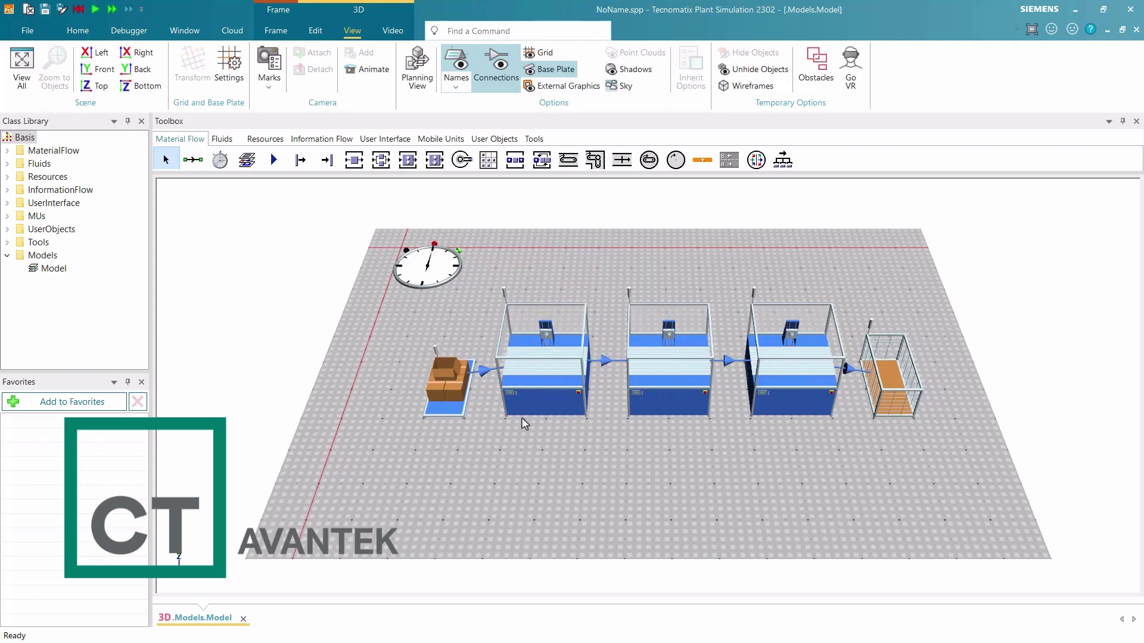
Step: Start the simulation and fast-forward it to finish at 1:00:00:00
left_click(76, 33)
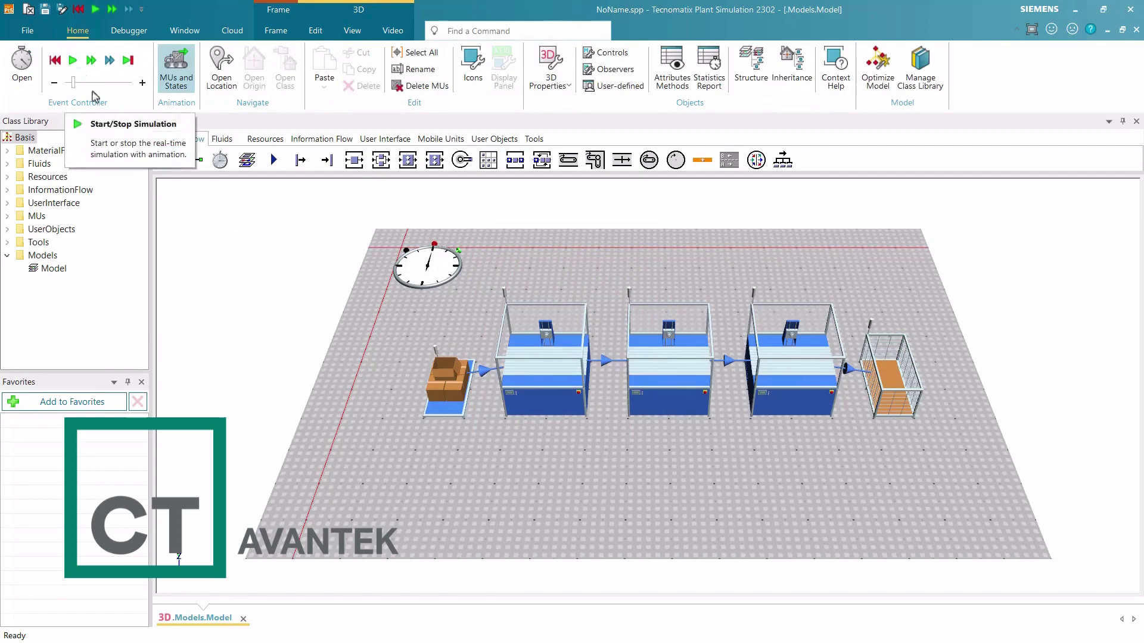
right_click(267, 322)
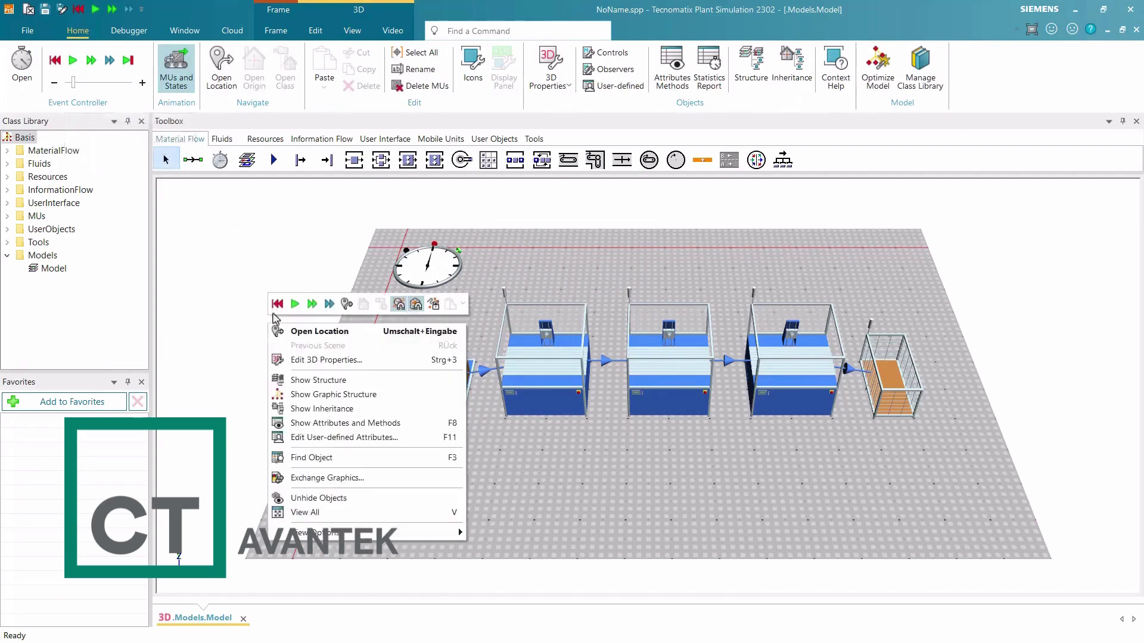
left_click(294, 305)
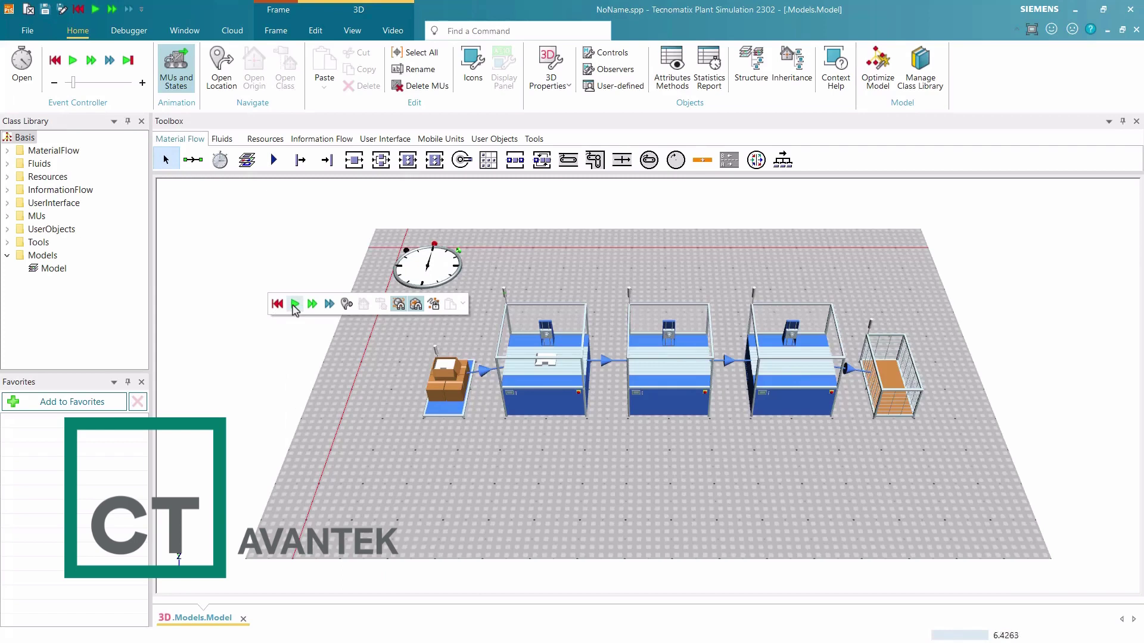
left_click(329, 304)
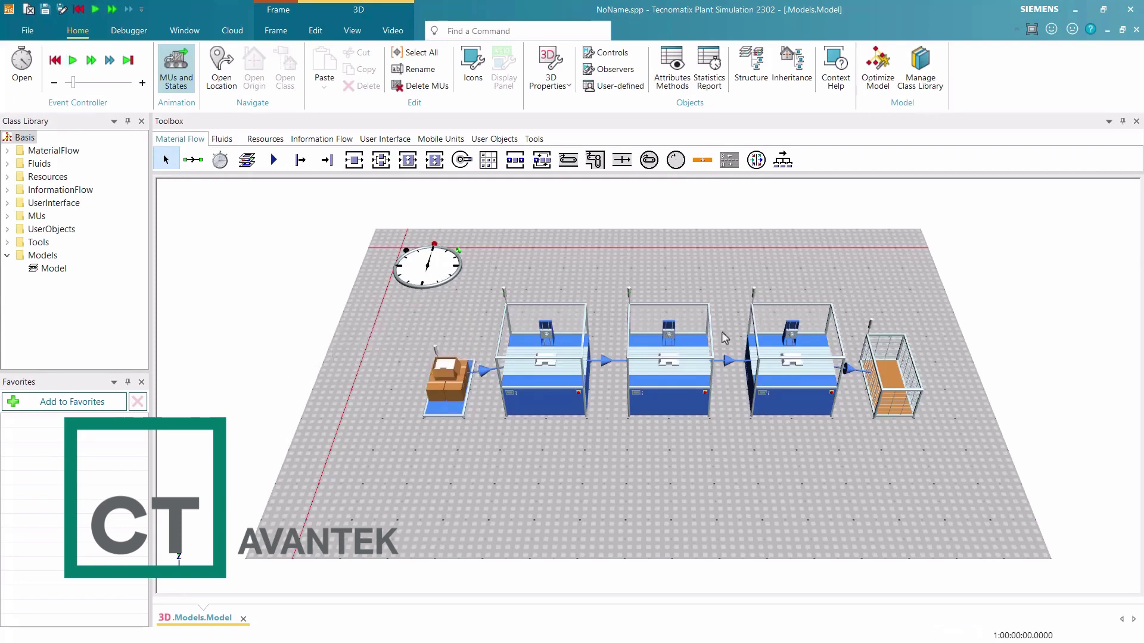
double_click(894, 365)
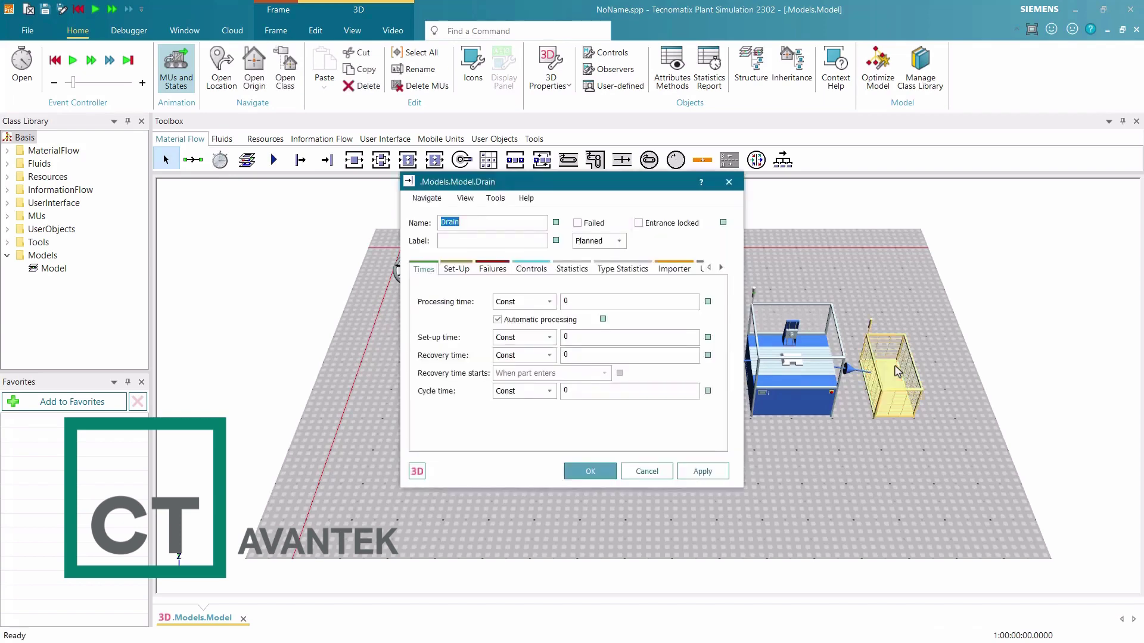
left_click(637, 270)
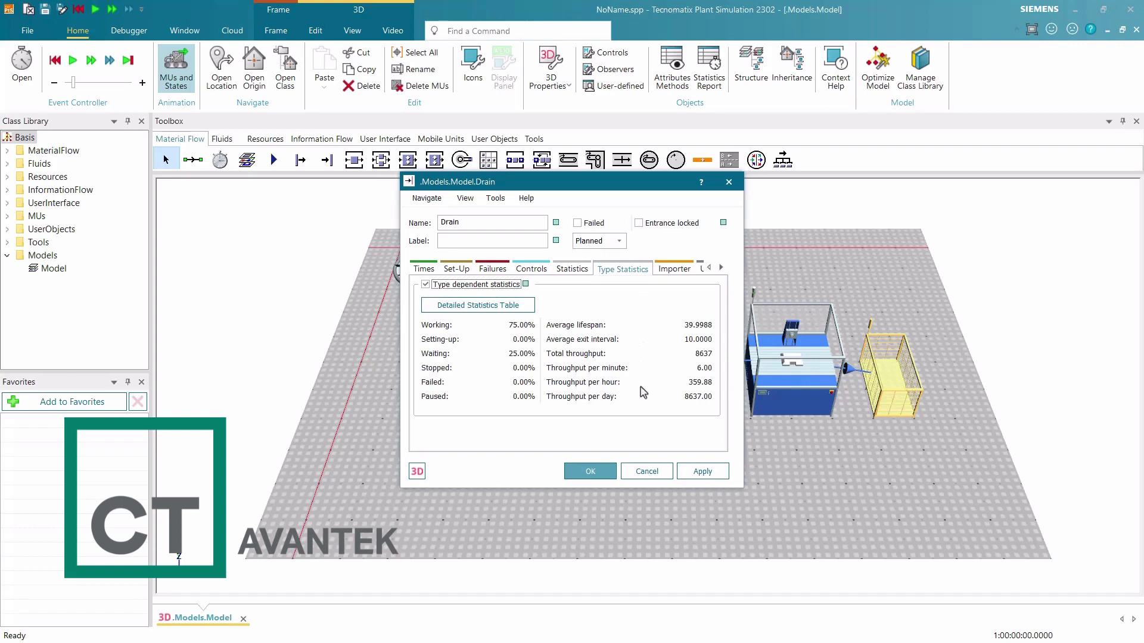
left_click(647, 471)
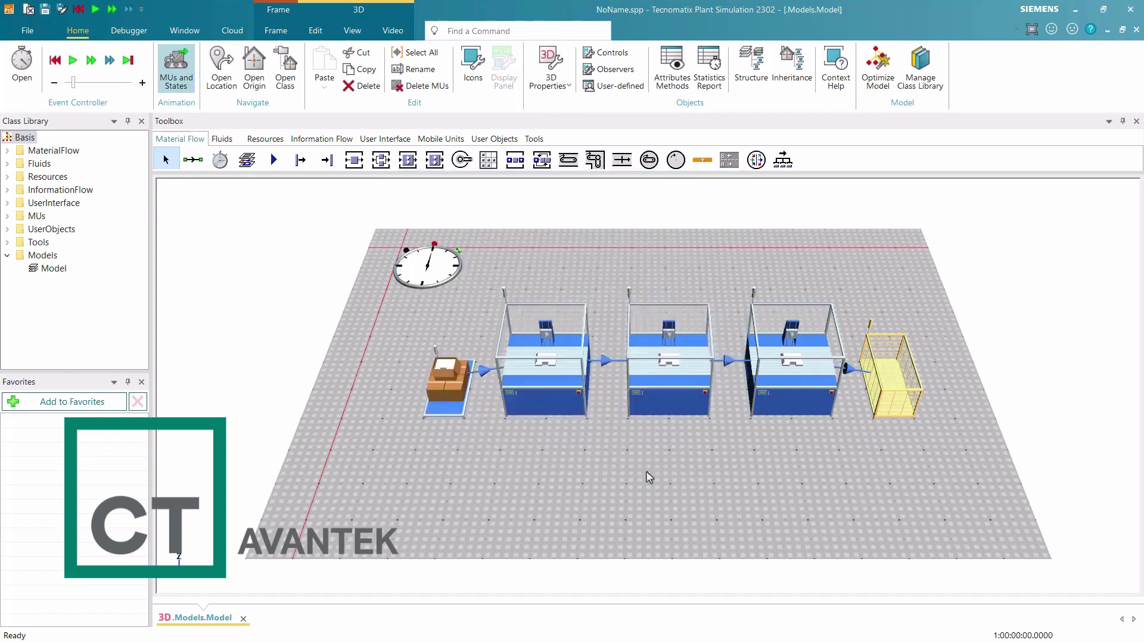
left_click(646, 470)
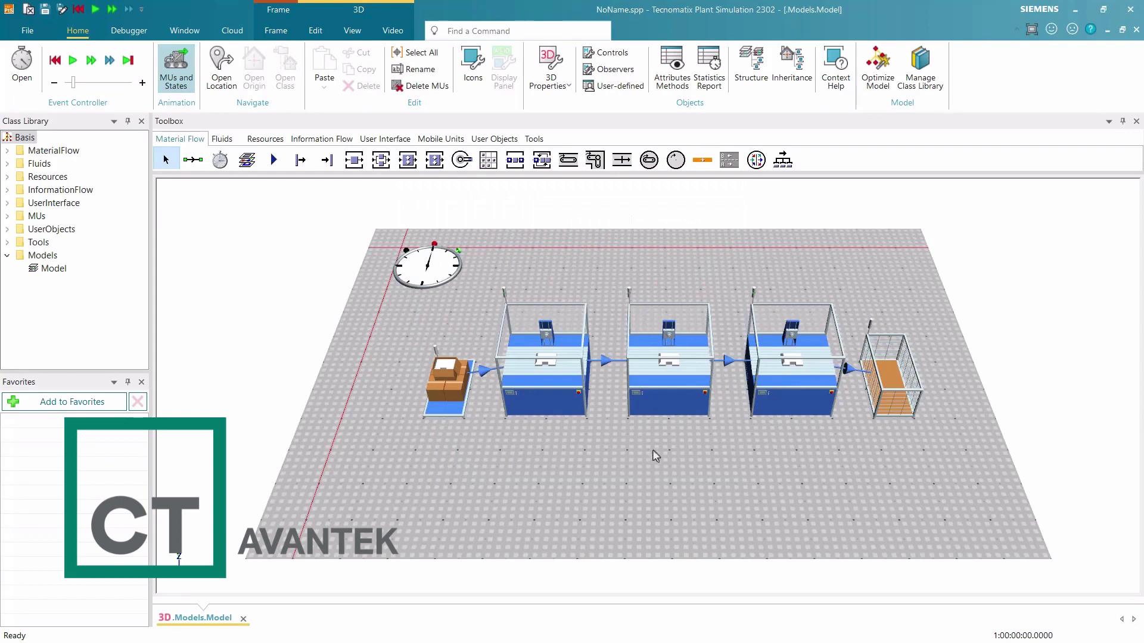
double_click(657, 408)
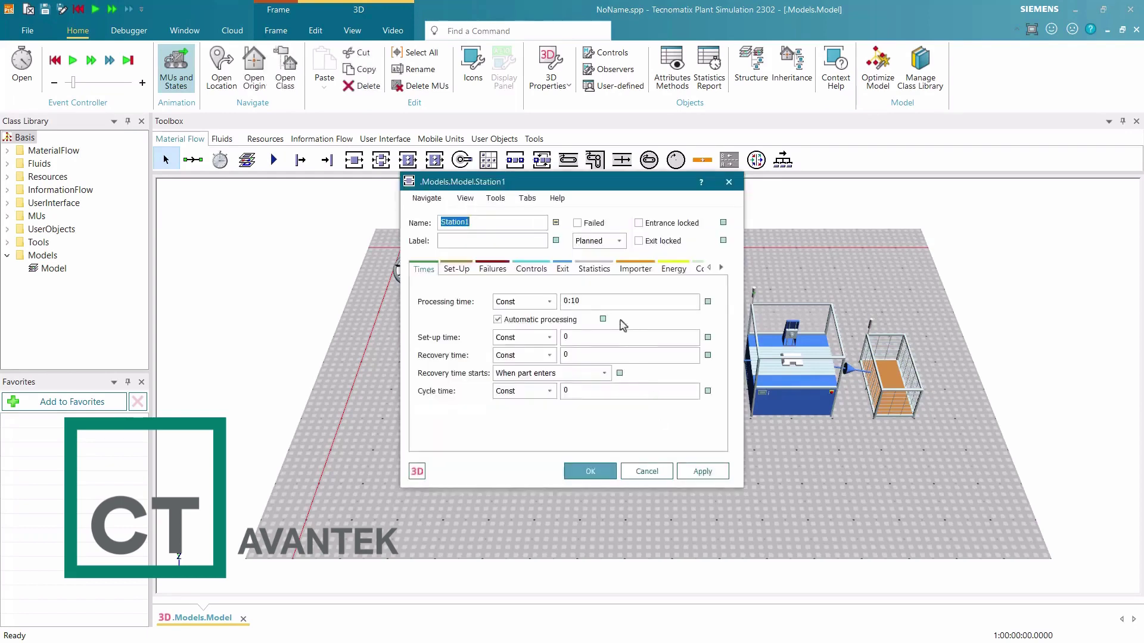
left_click(594, 269)
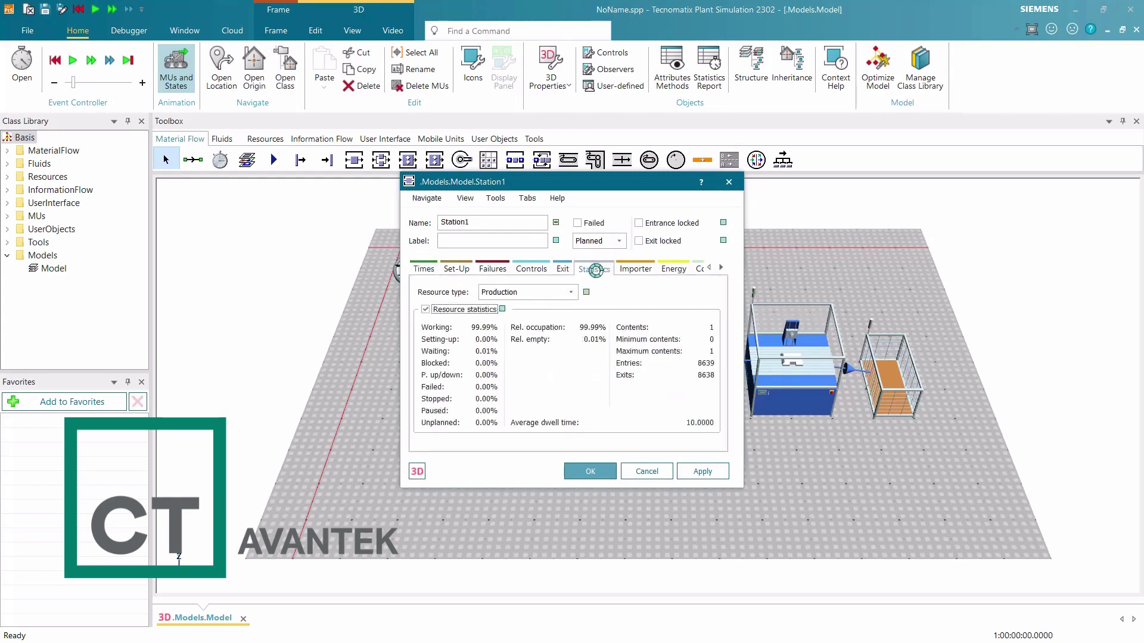
left_click(638, 470)
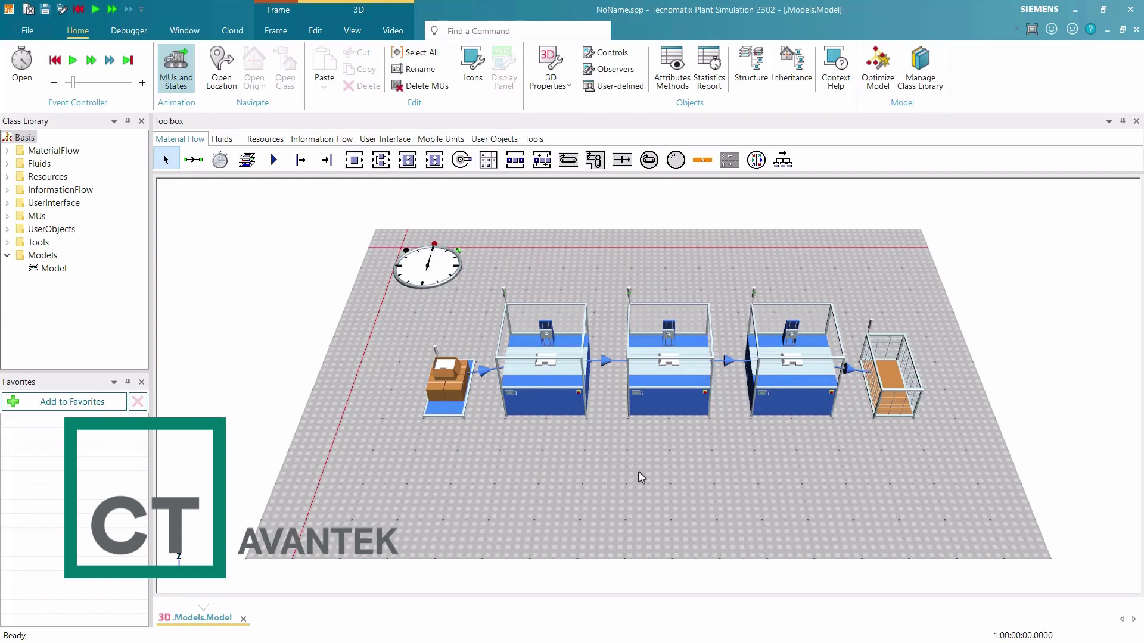
Step: Insert a Display at the floor's lower right and link the Drain to it, showing 8637
left_click(392, 144)
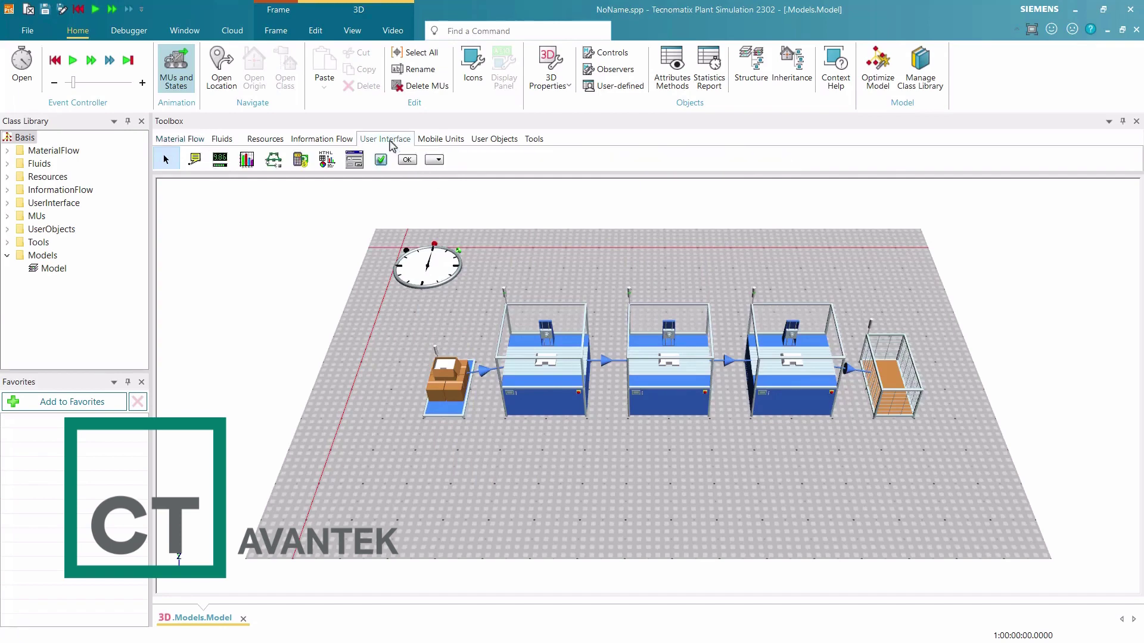
left_click(222, 166)
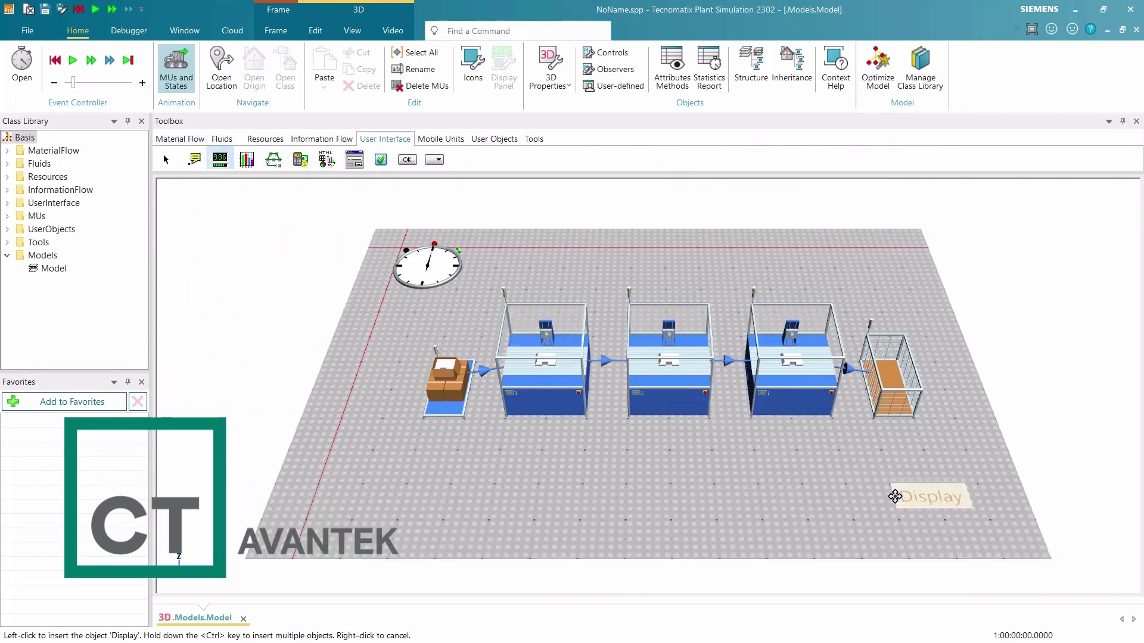
left_click(895, 496)
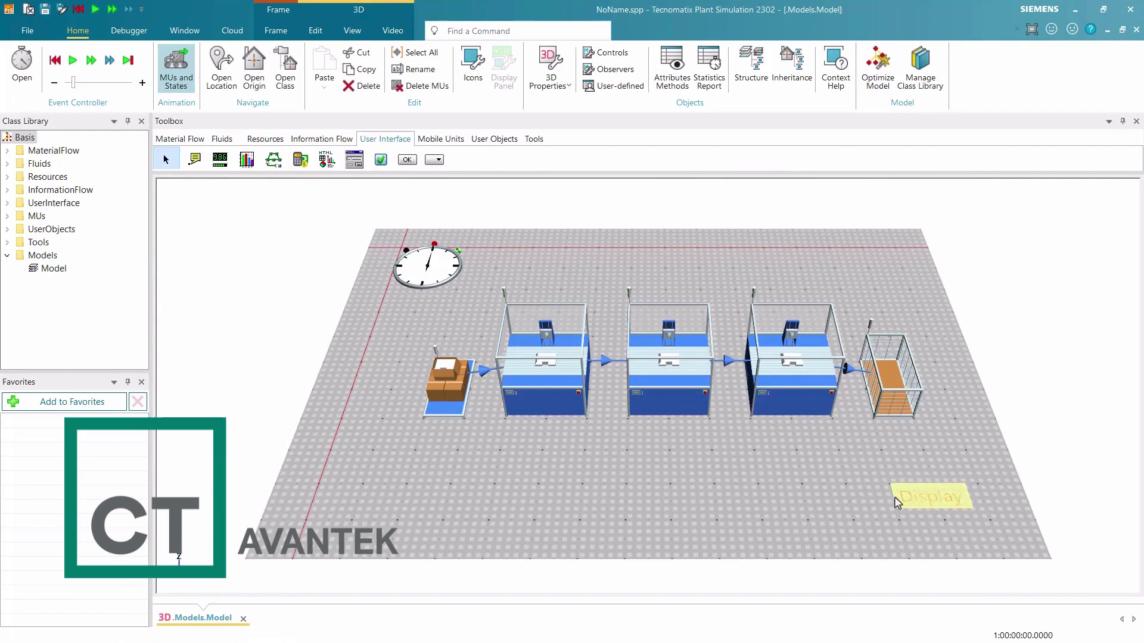
left_click(890, 370)
left_click_drag(892, 372, 921, 503)
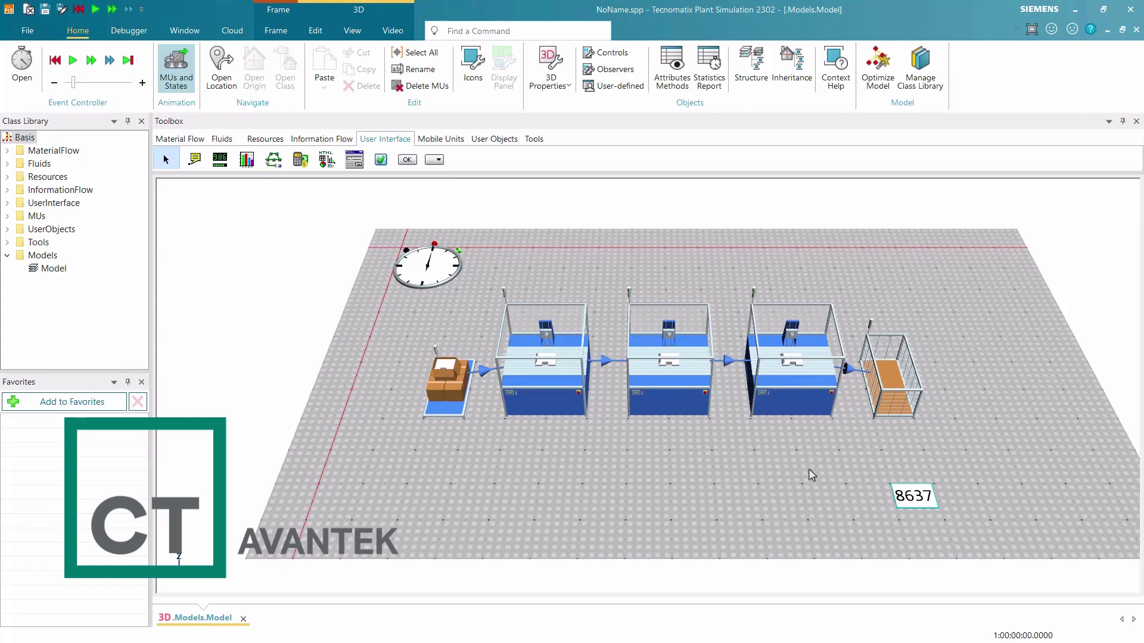
Step: Place a Chart object left of the throughput display
left_click(248, 167)
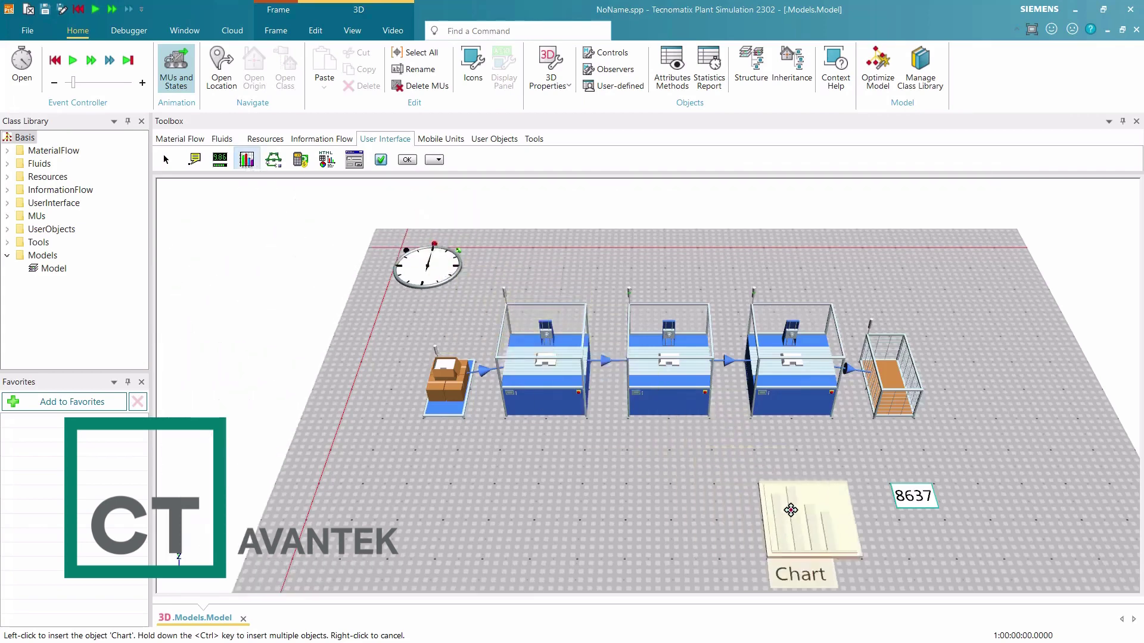
left_click(790, 511)
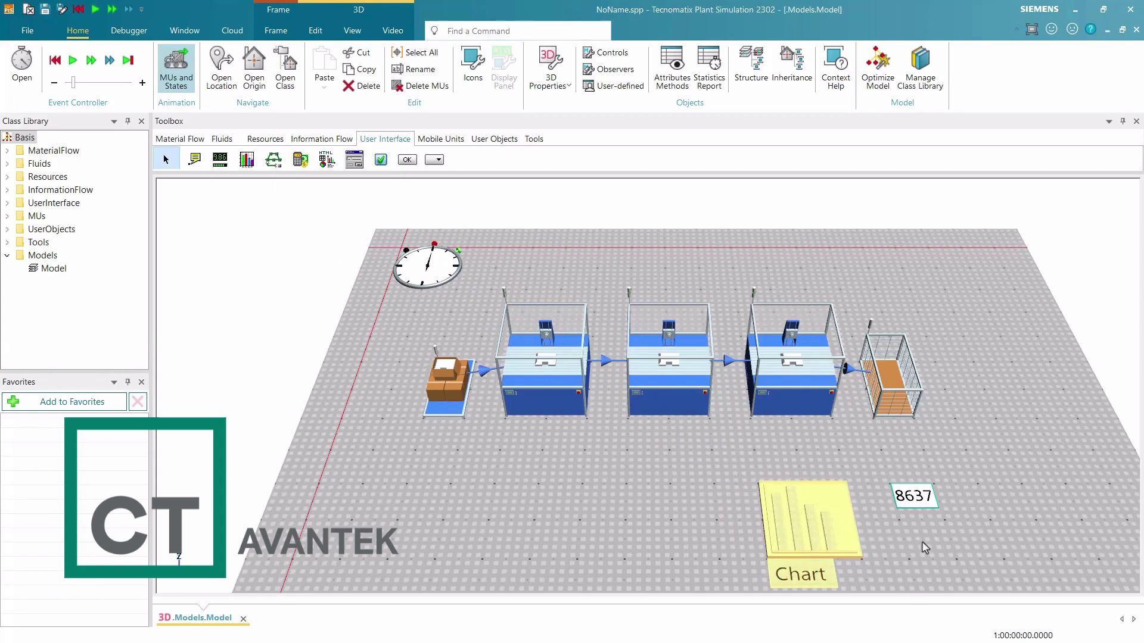
left_click_drag(921, 542, 867, 502)
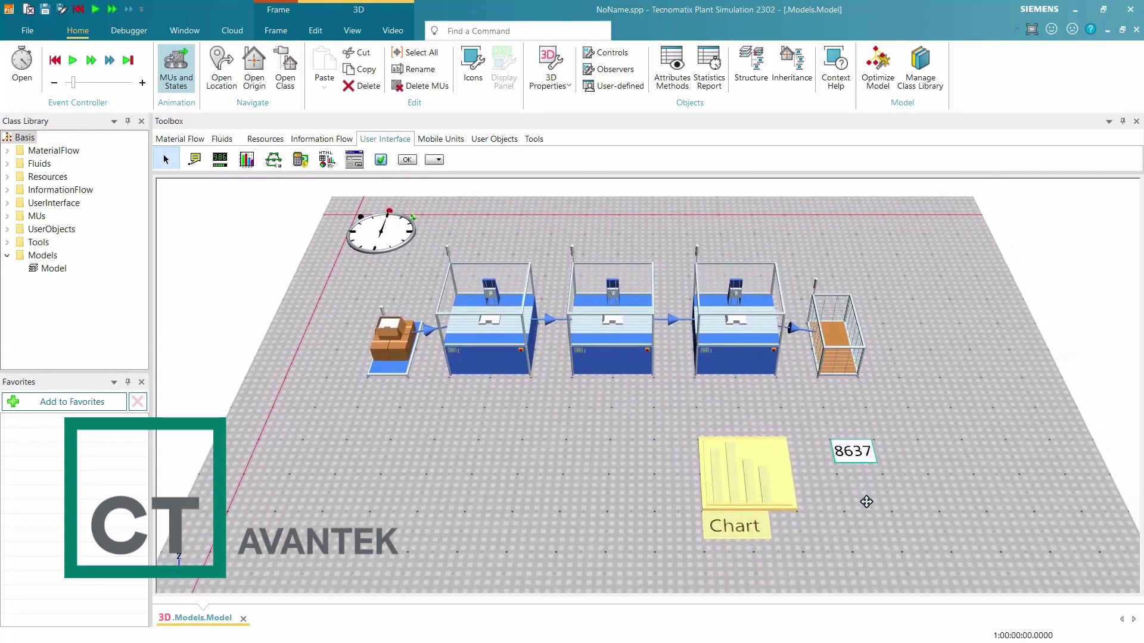
Step: Drag the three selected stations onto the Chart as Resource Statistics and reposition its window
left_click(513, 360, "ctrl")
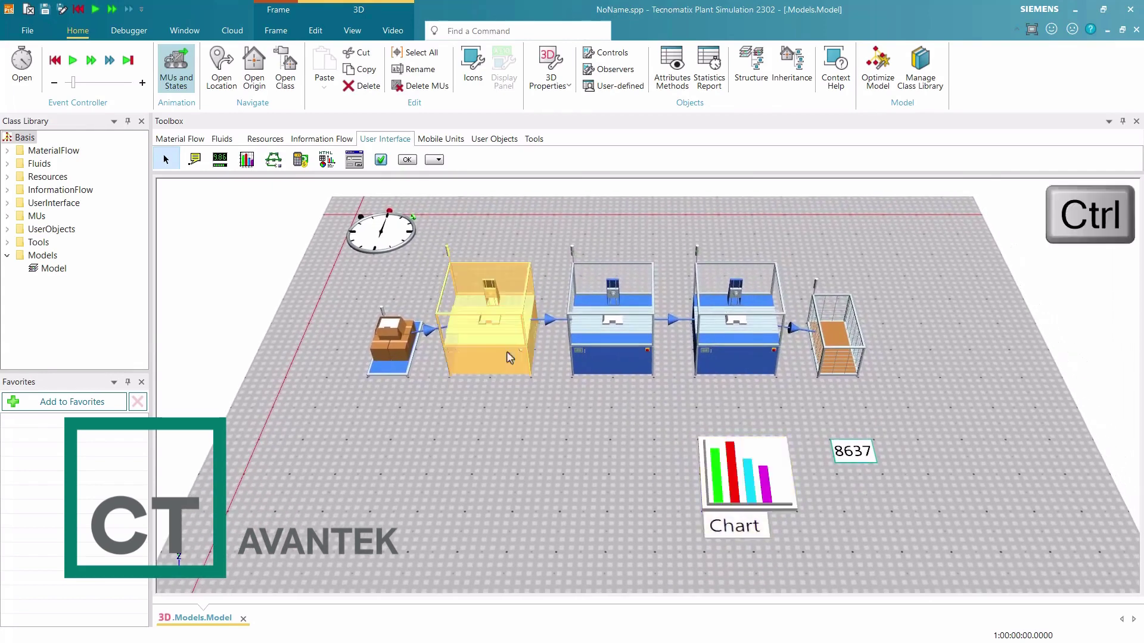
left_click(602, 359, "ctrl")
left_click(718, 360, "ctrl")
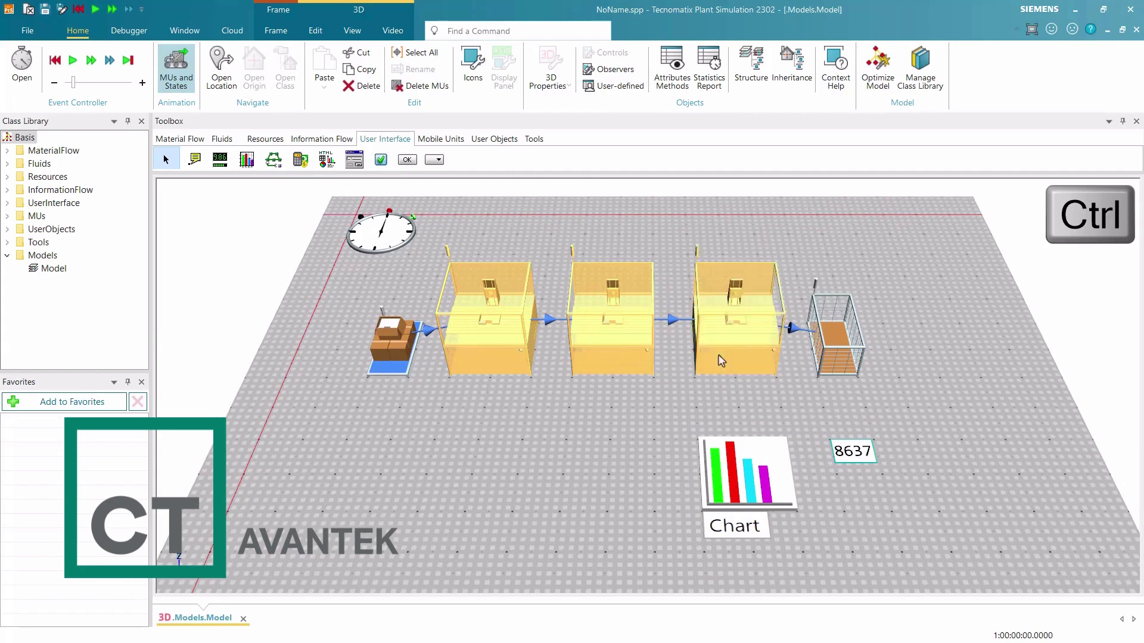
left_click_drag(732, 361, 749, 483)
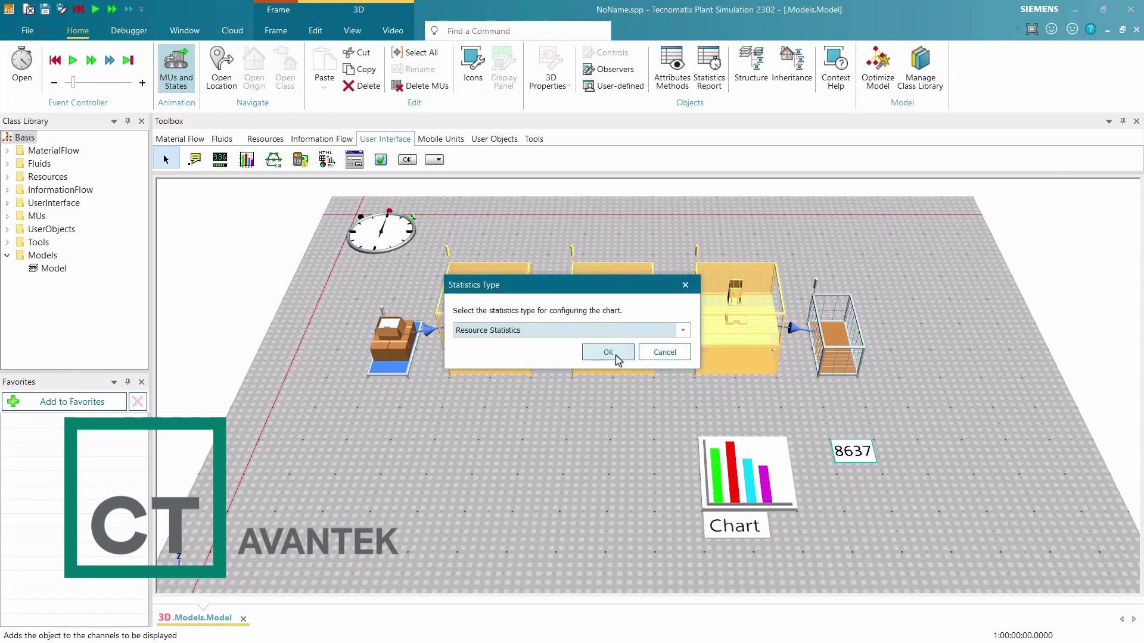
left_click(608, 353)
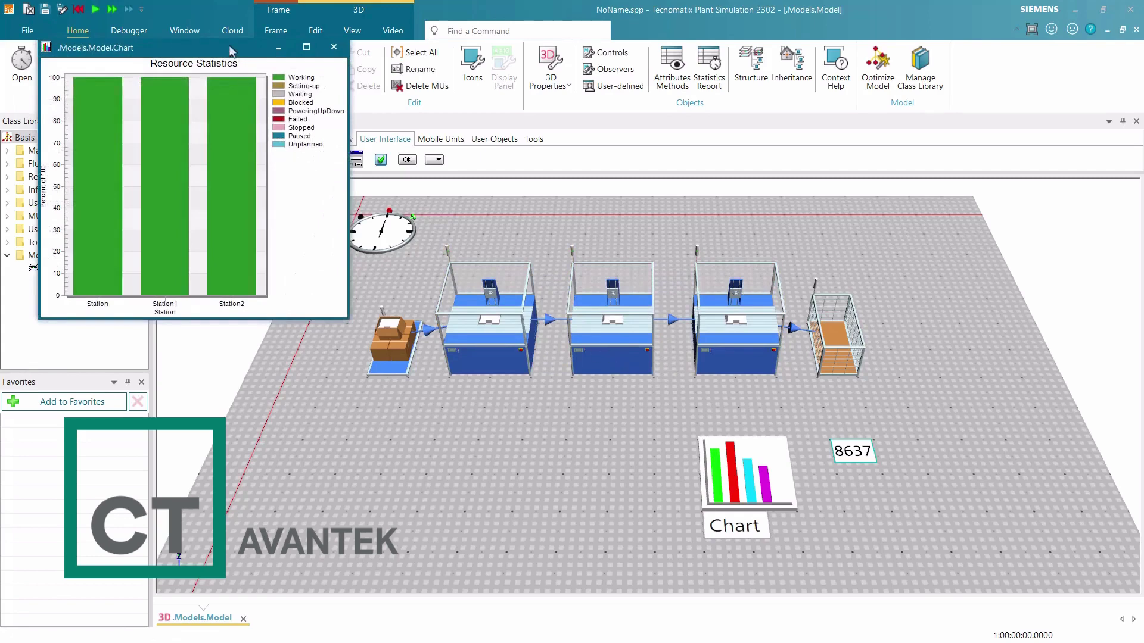
left_click_drag(230, 48, 205, 363)
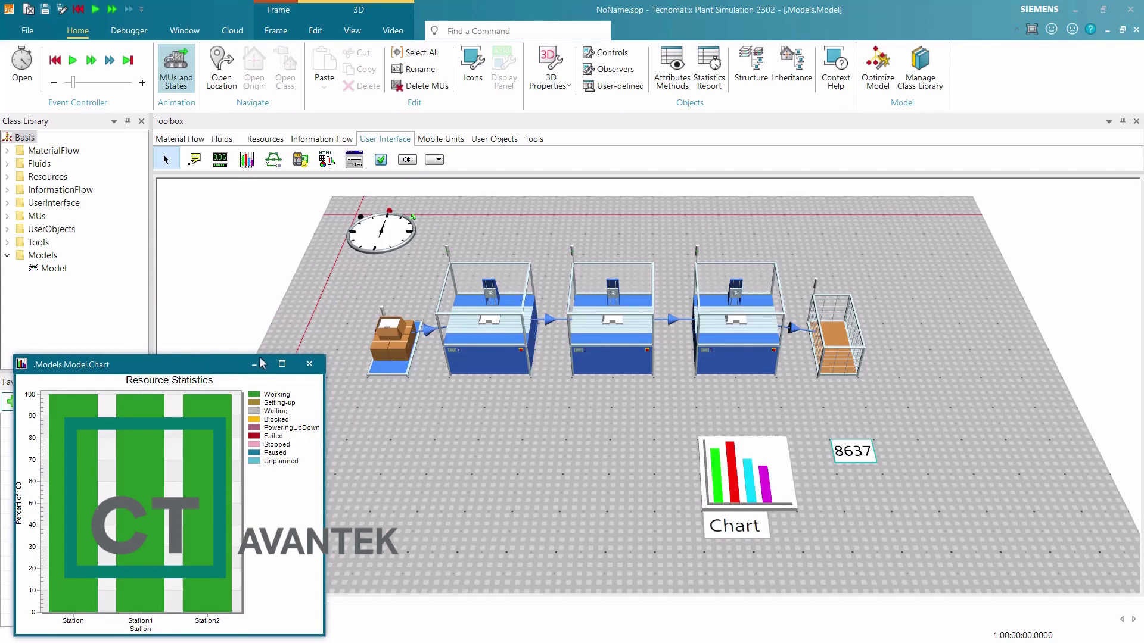
mouse_move(485, 359)
Step: Add a failure to the Station class with 90% availability and MTTR 0:05
left_click(192, 141)
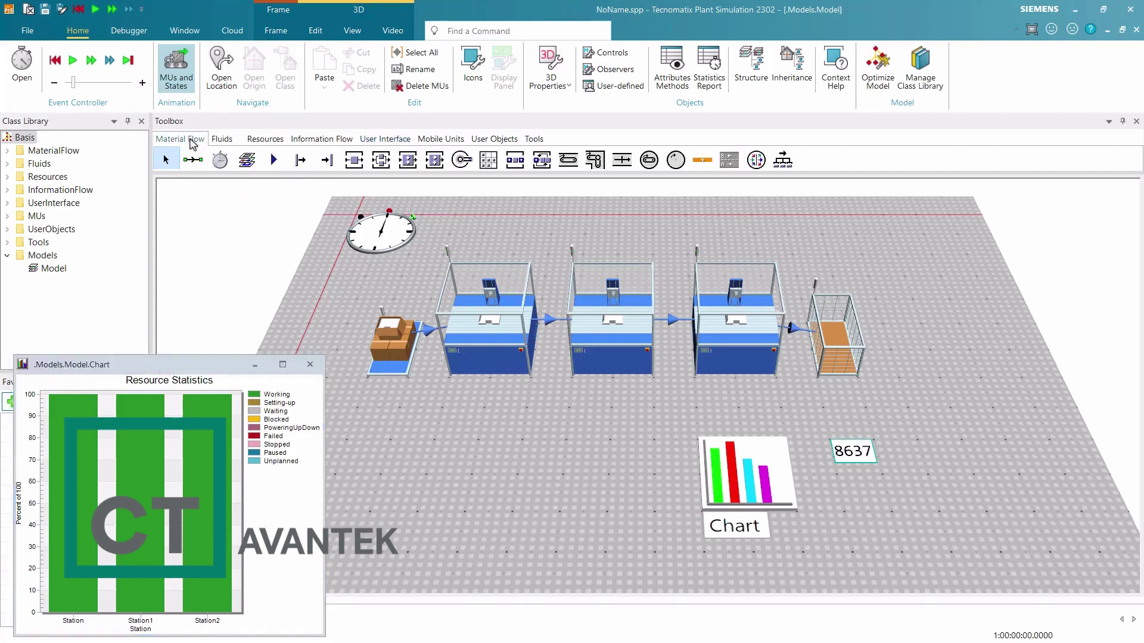
double_click(354, 160)
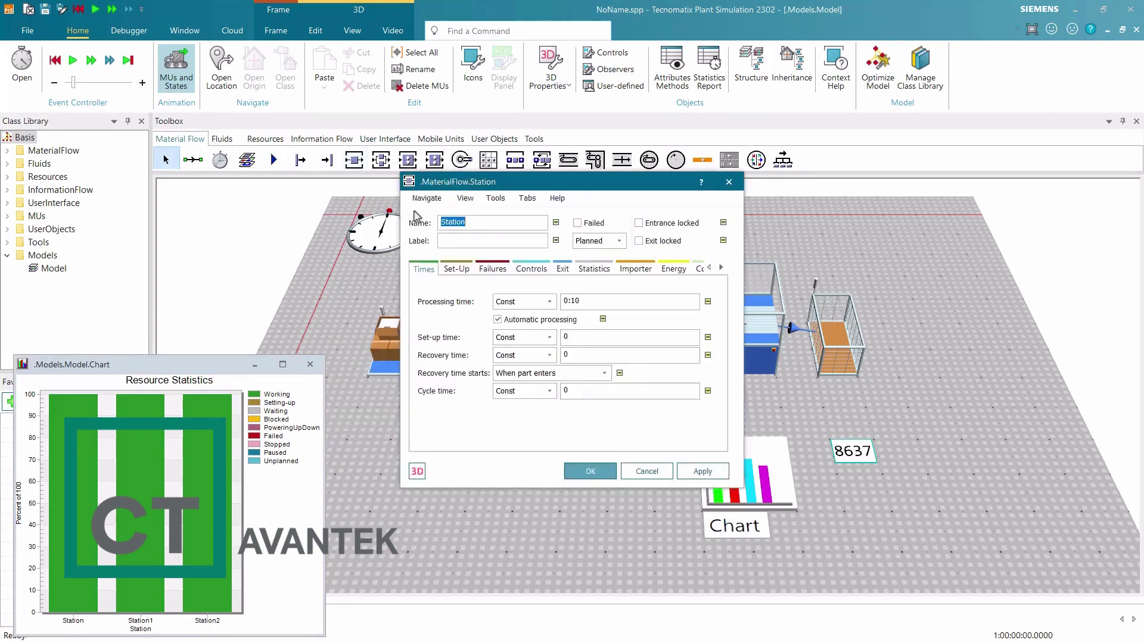
left_click(490, 269)
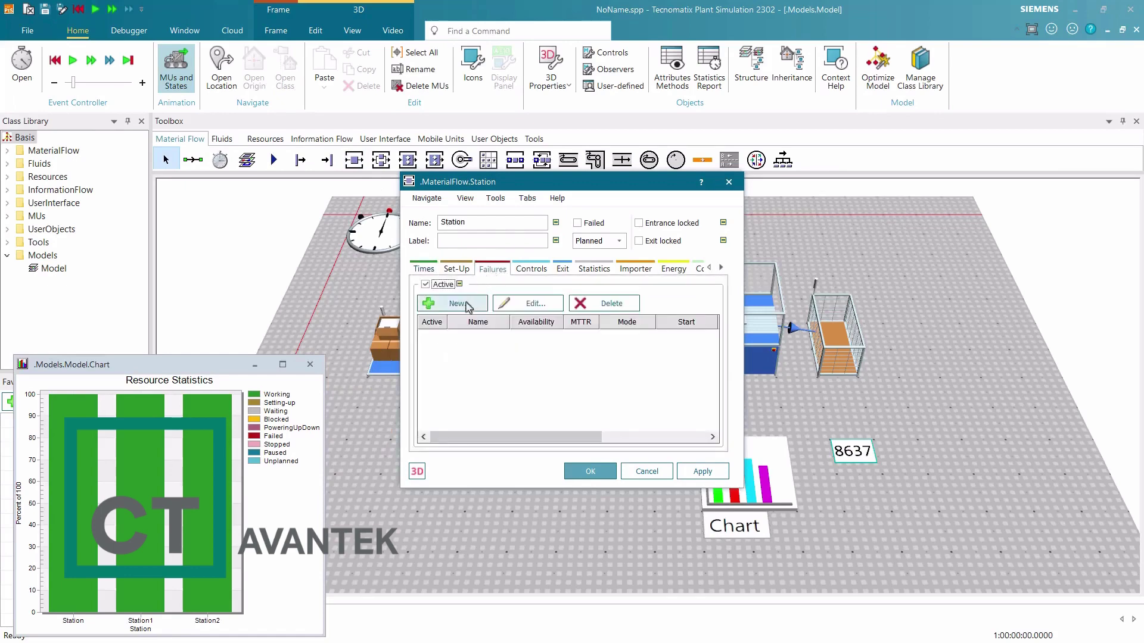
left_click(465, 305)
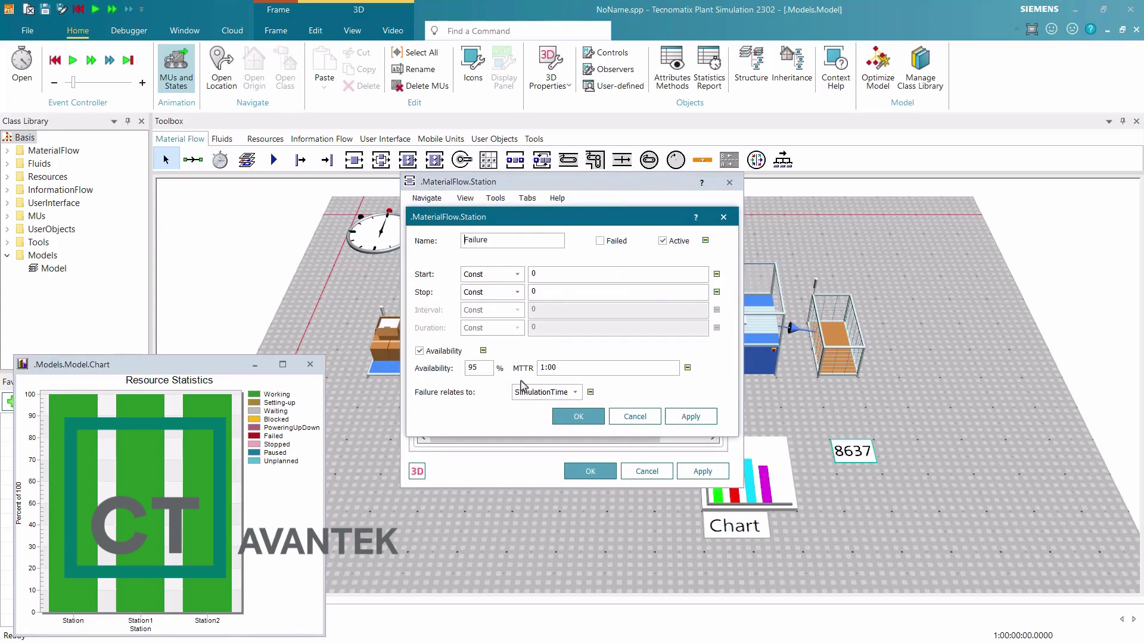
double_click(474, 368)
type("90")
key("Tab")
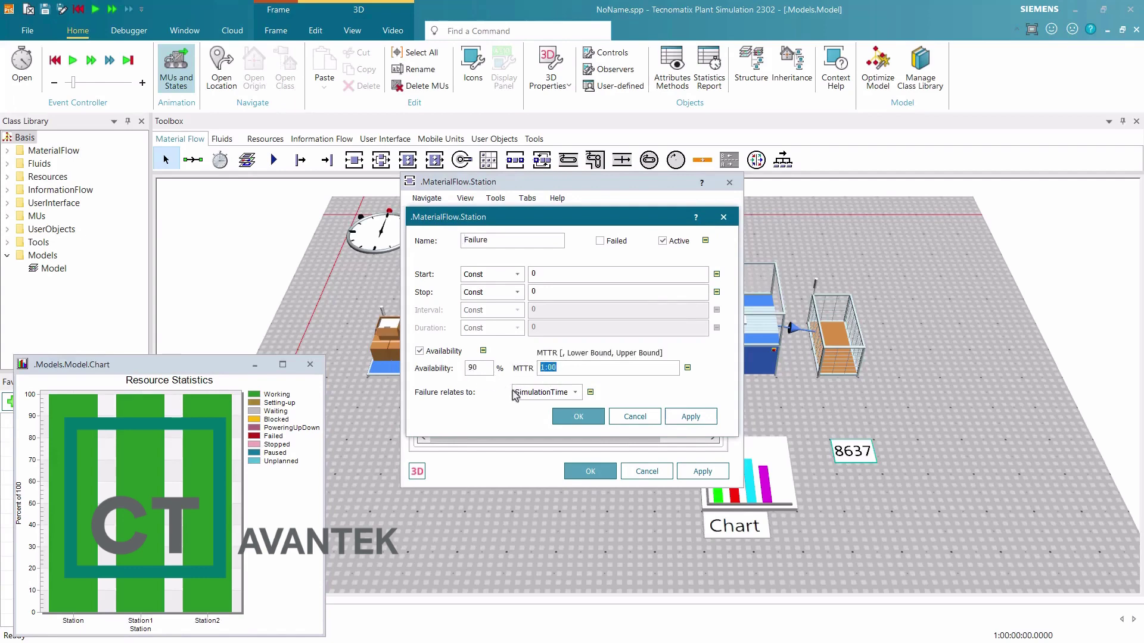
type("5")
left_click(676, 417)
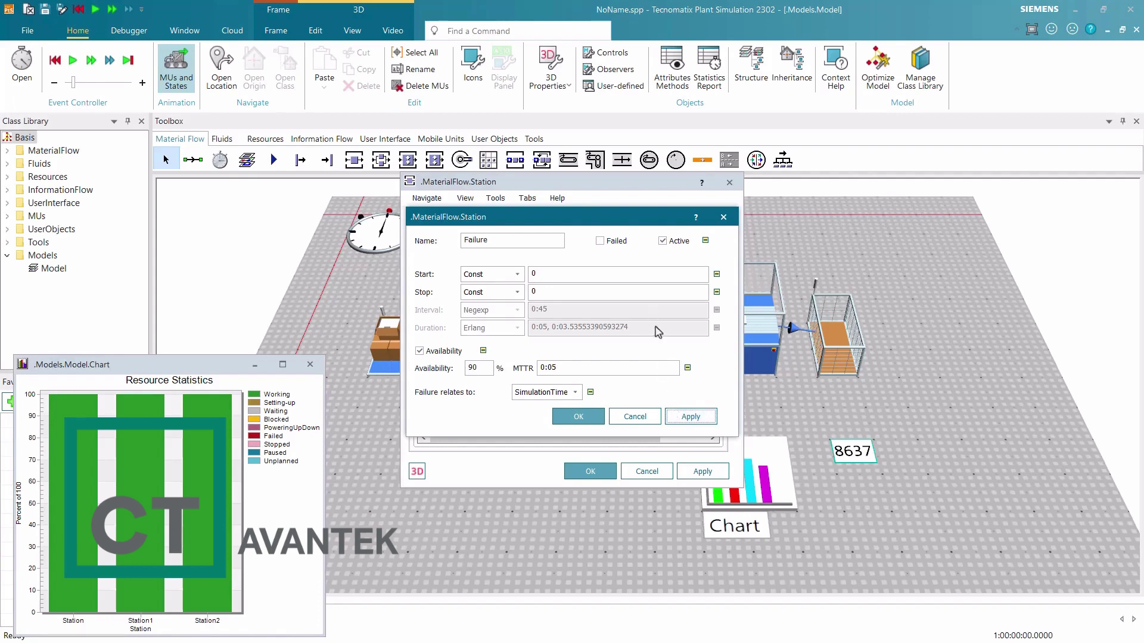
left_click(596, 415)
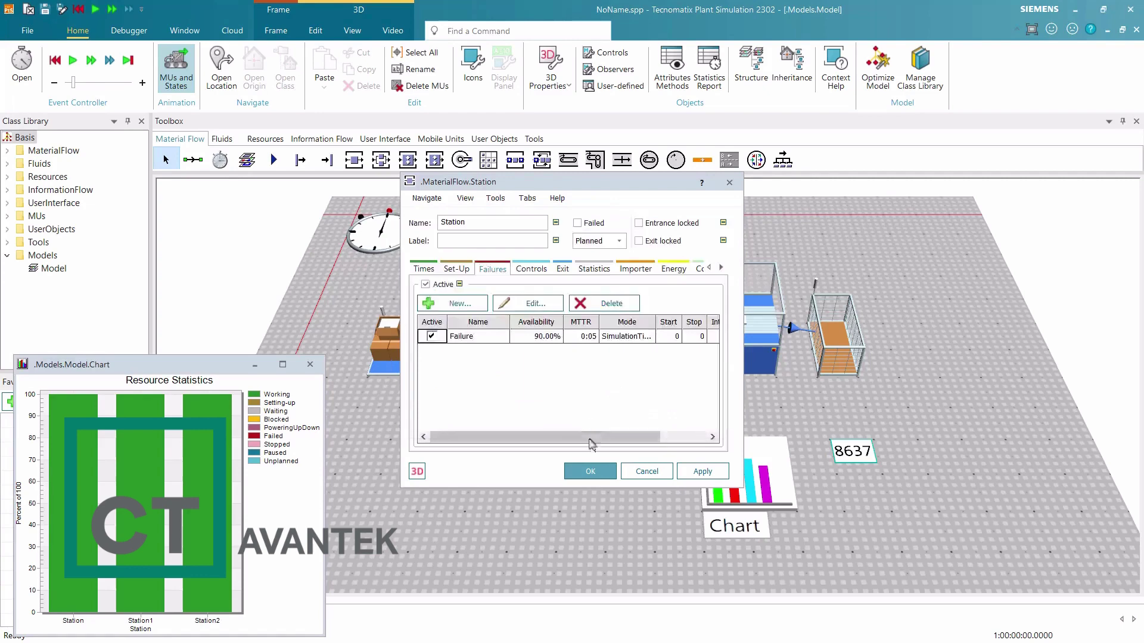
left_click(590, 471)
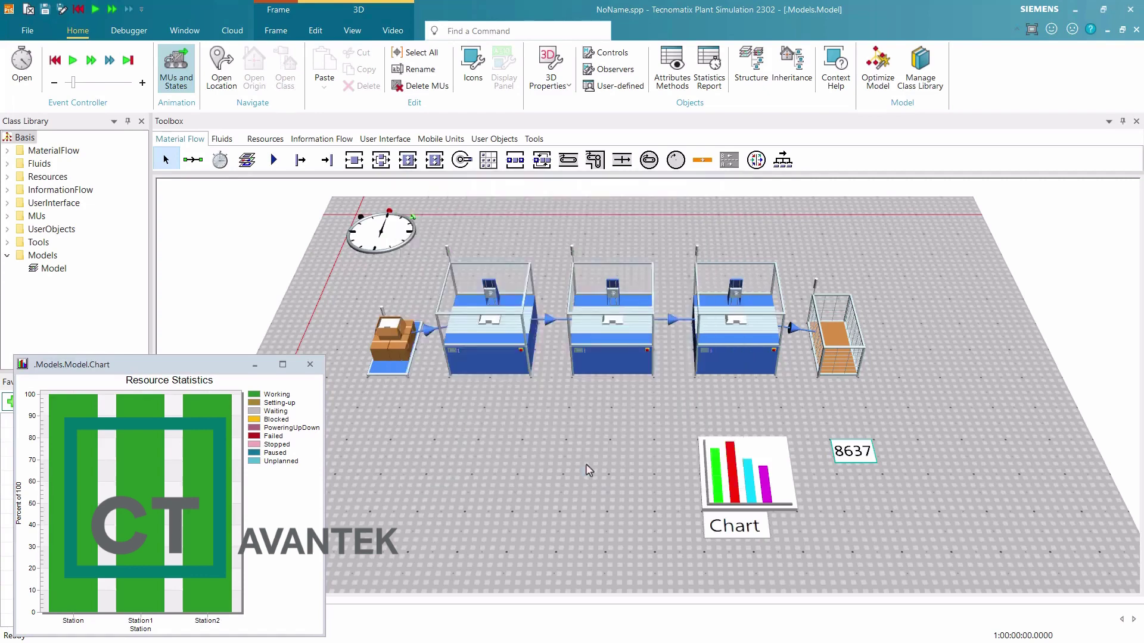
Step: Confirm in Station1's Failures tab that the failure was inherited
double_click(591, 366)
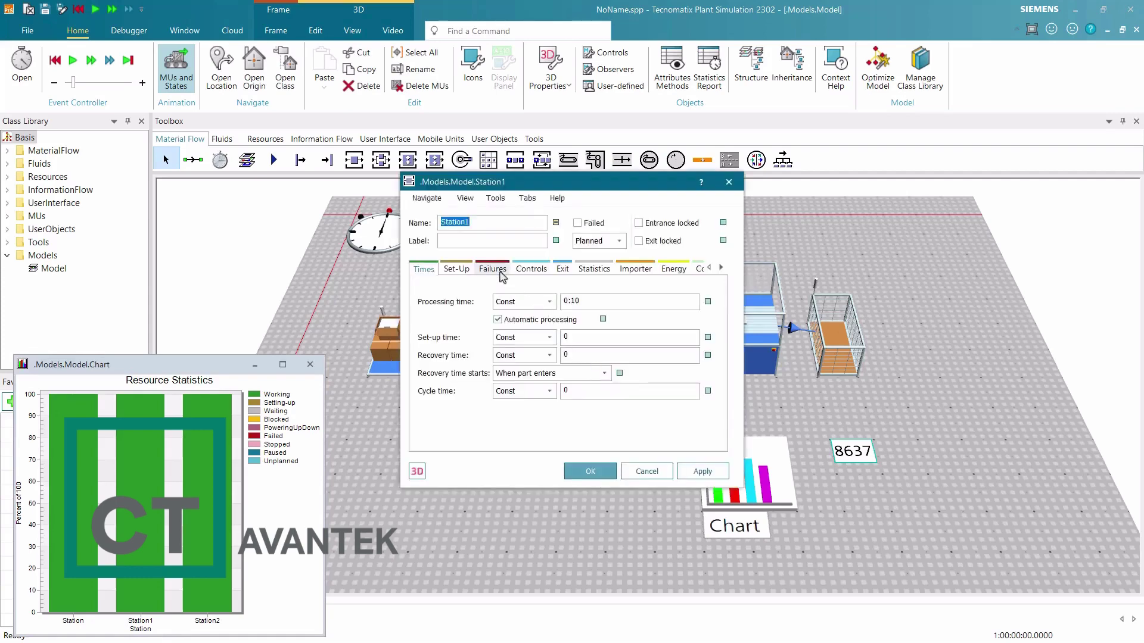
left_click(492, 268)
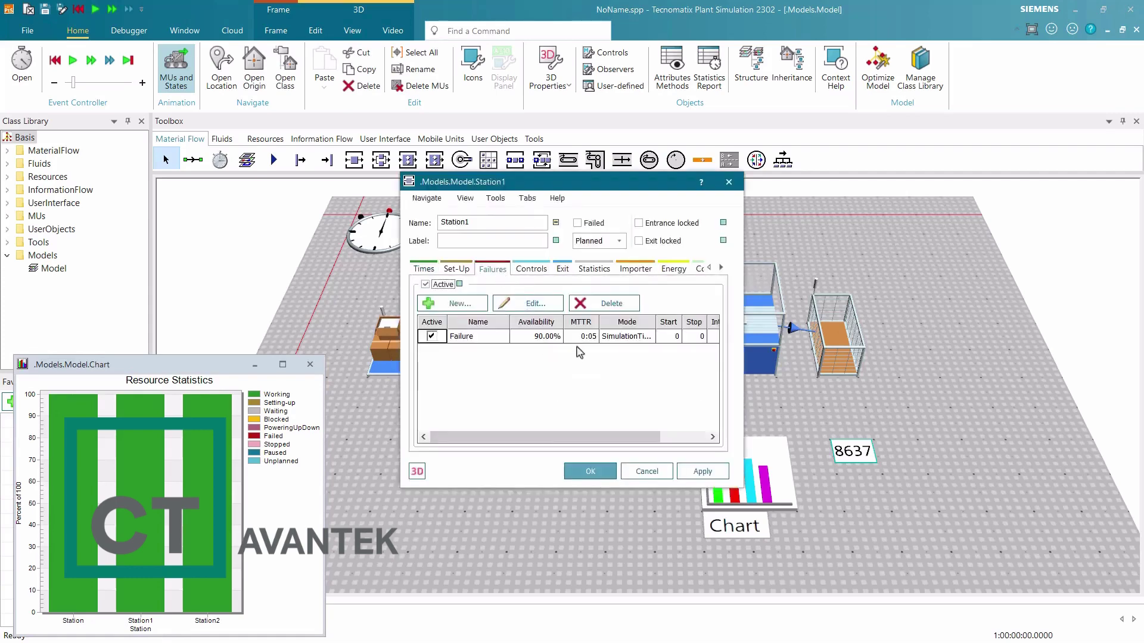
left_click(647, 471)
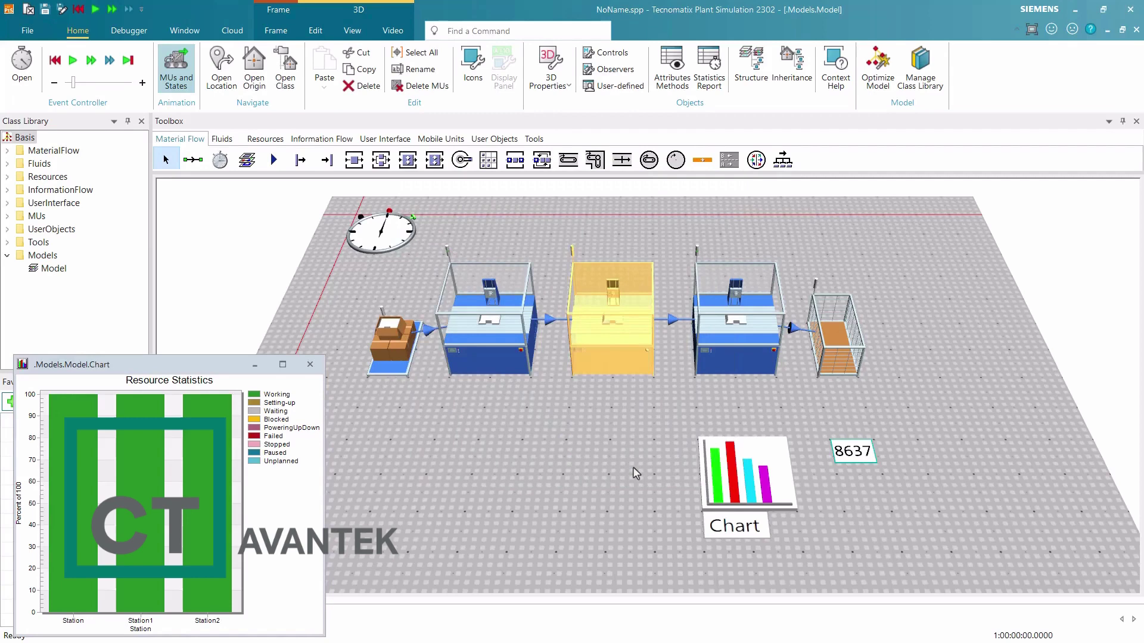
left_click(632, 466)
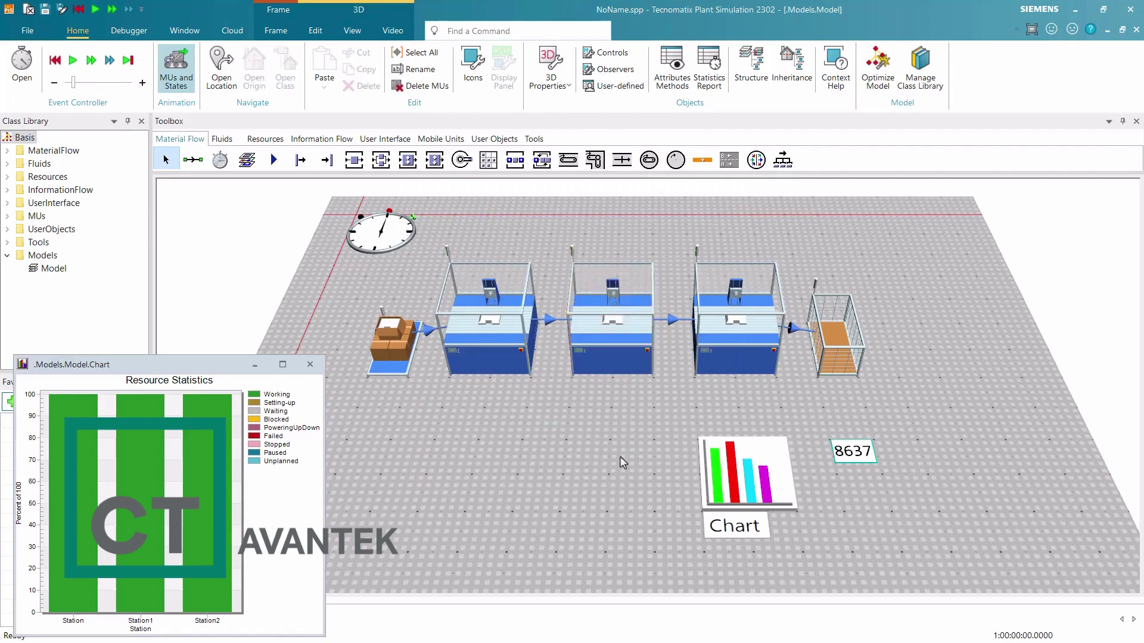
Step: Reset and rerun the simulation, throughput now 6600, then close the chart window
left_click(55, 60)
left_click(91, 60)
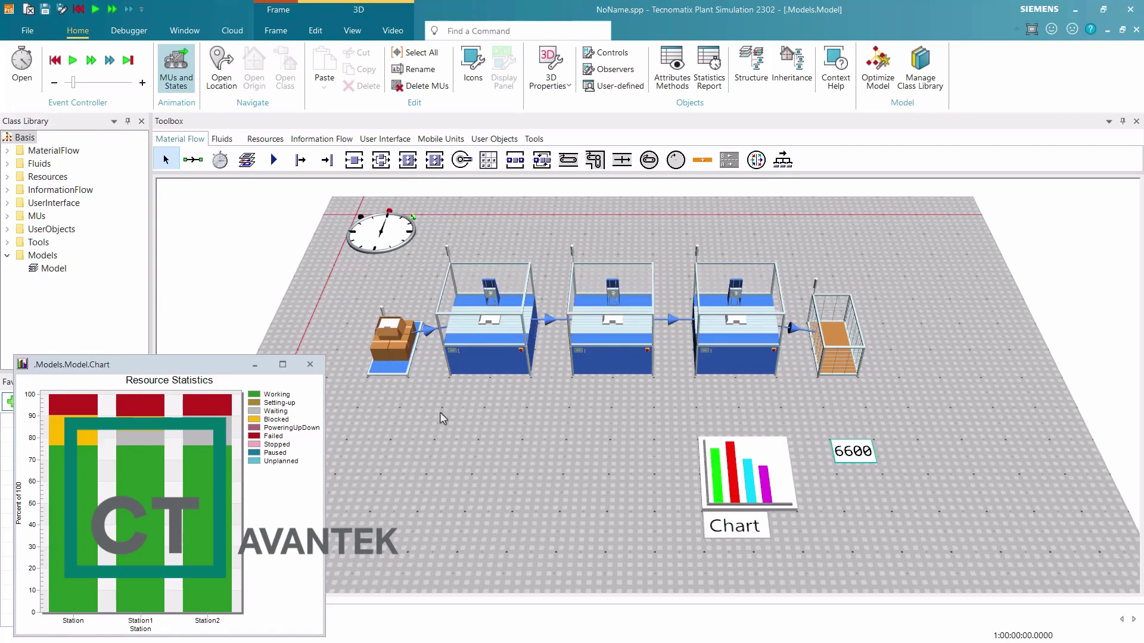
left_click(309, 365)
Step: In 2D view, place two Buffers above the stations
key("p")
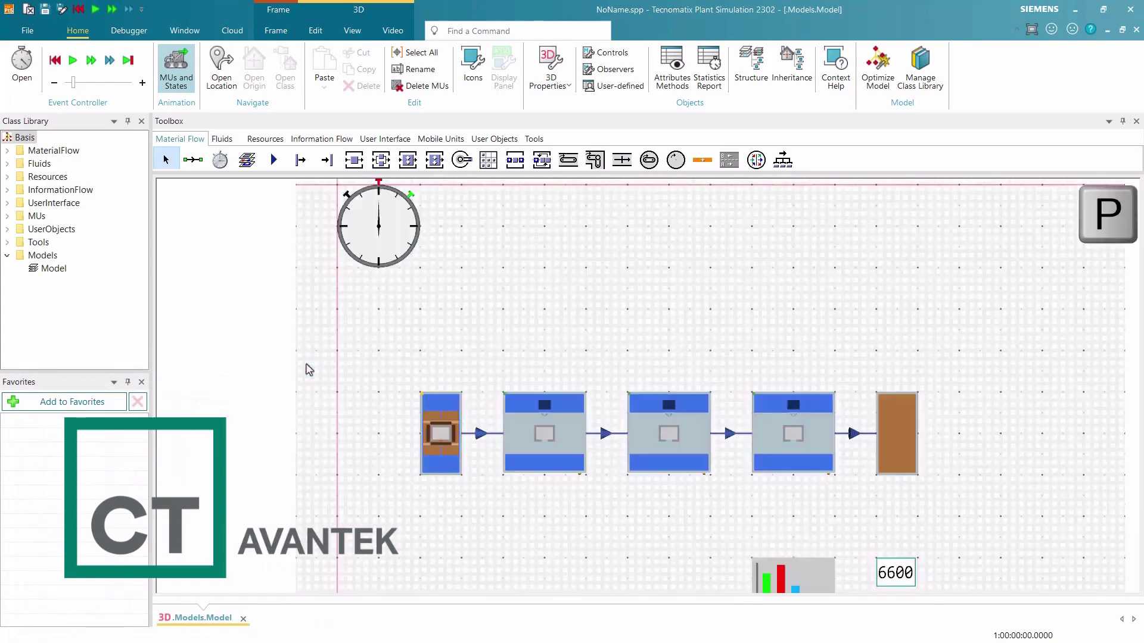
left_click(514, 161)
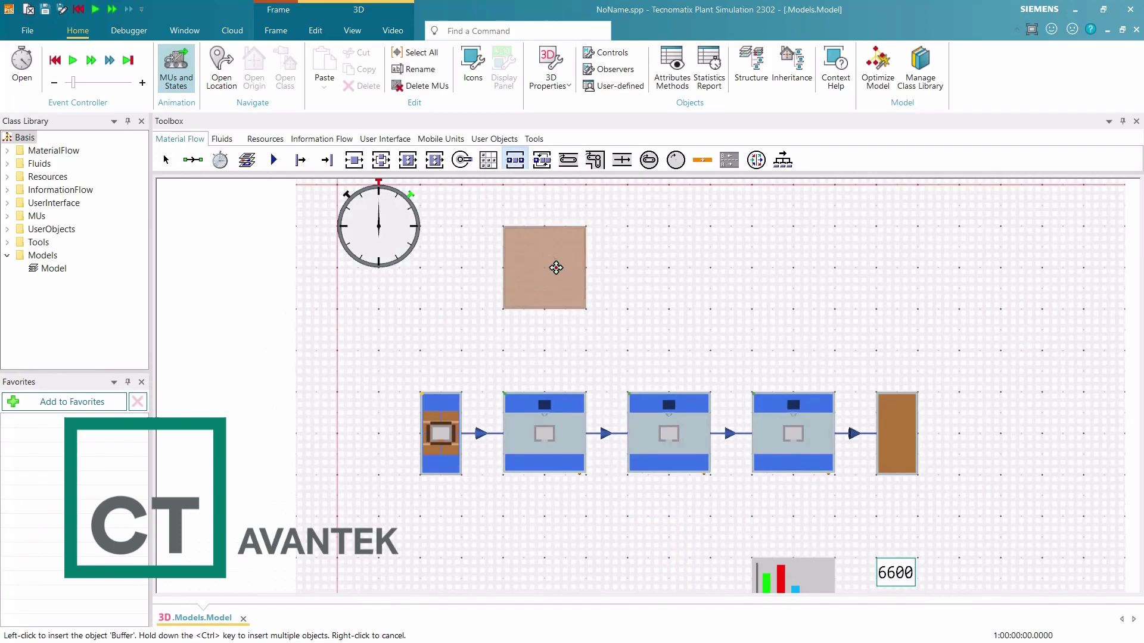
left_click(582, 311, "ctrl")
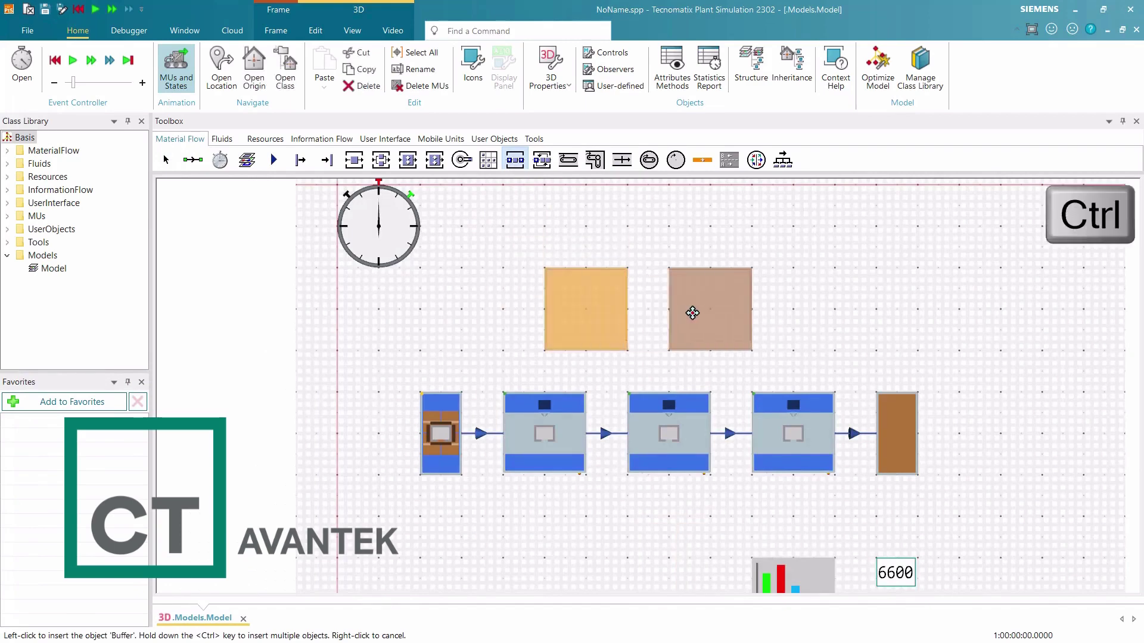
left_click(692, 313, "ctrl")
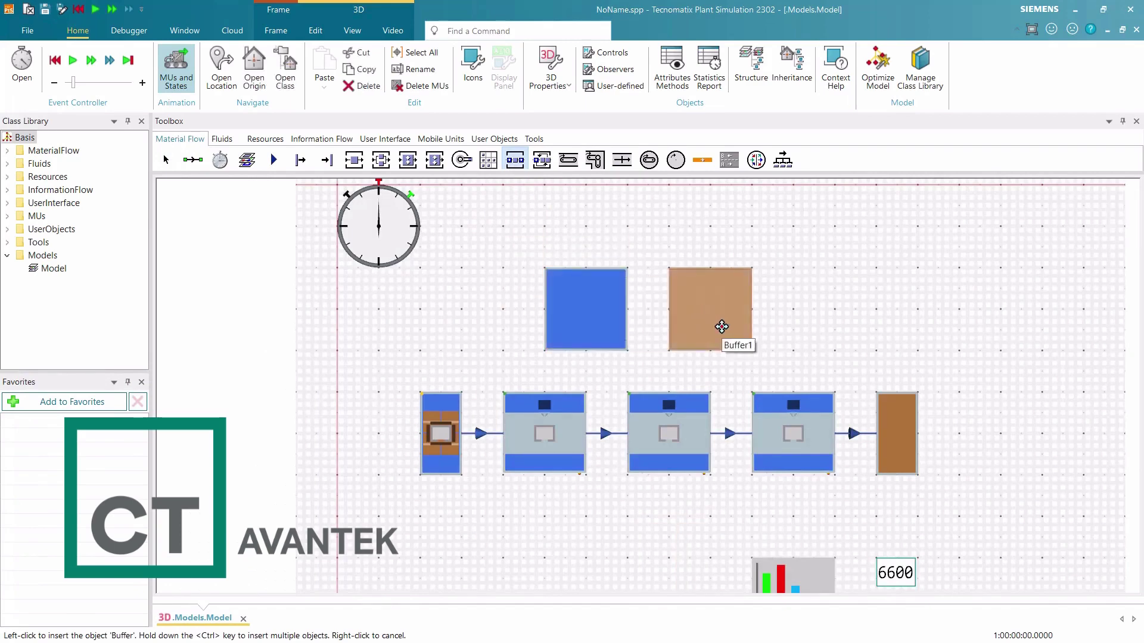
Step: Connect the first station via the left buffer to Station1, then via the right buffer to Station2
right_click(761, 324)
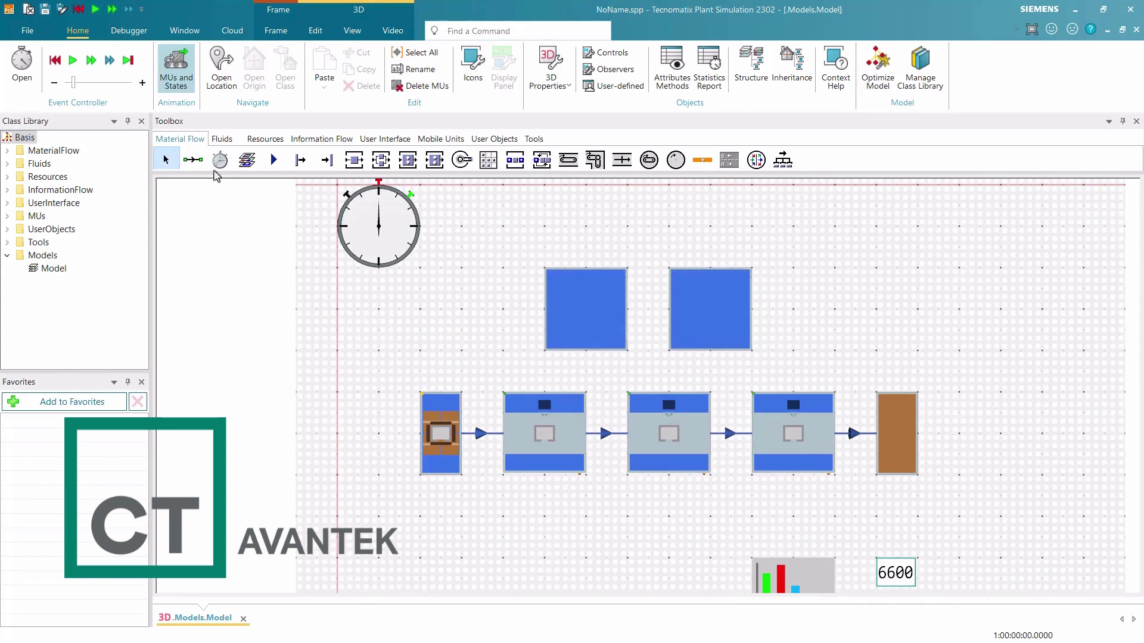
left_click(193, 159)
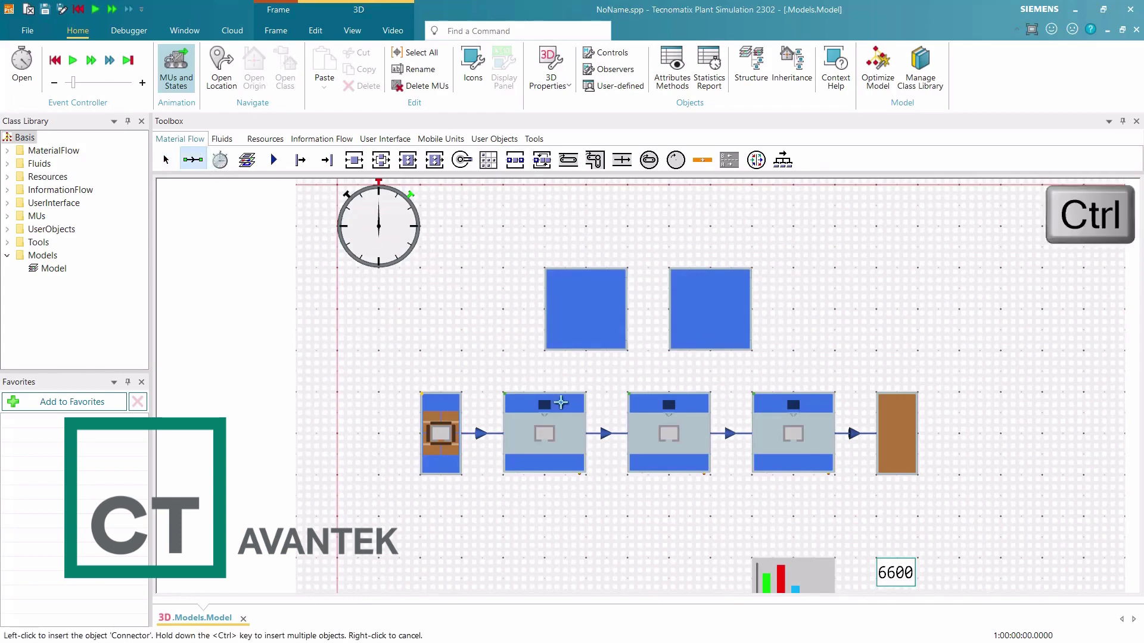
left_click(560, 403, "ctrl")
left_click(595, 331, "ctrl")
left_click(658, 406, "ctrl")
left_click(730, 327, "ctrl")
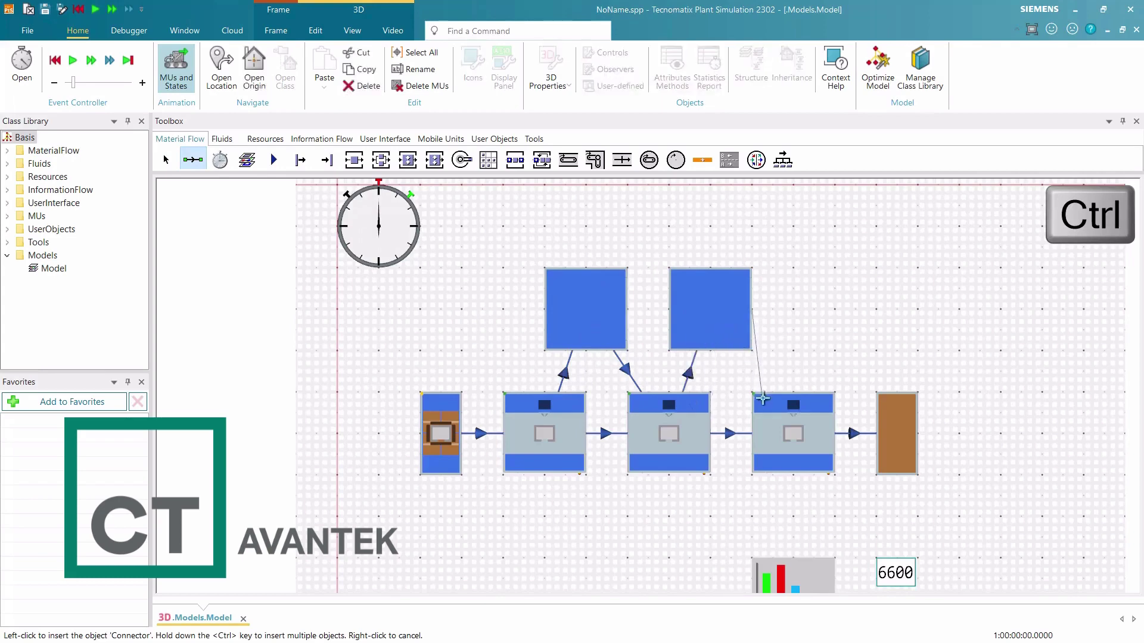
left_click(763, 399, "ctrl")
right_click(792, 390)
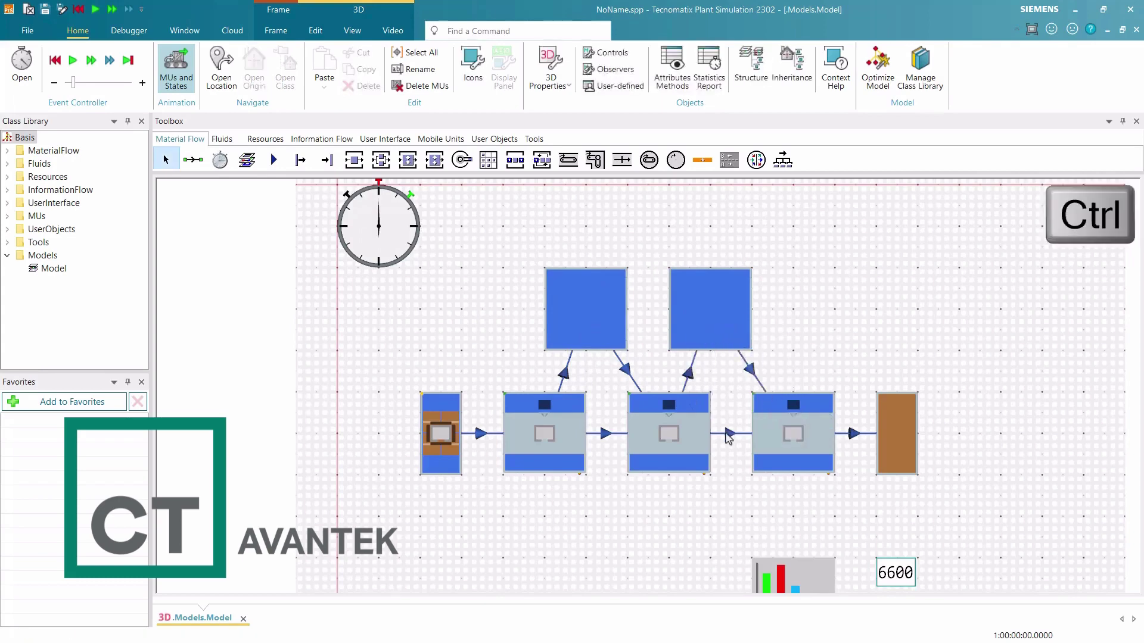
Step: Delete both direct station-to-station connectors and return to the 3D view
left_click(728, 435, "ctrl")
left_click(605, 435, "ctrl")
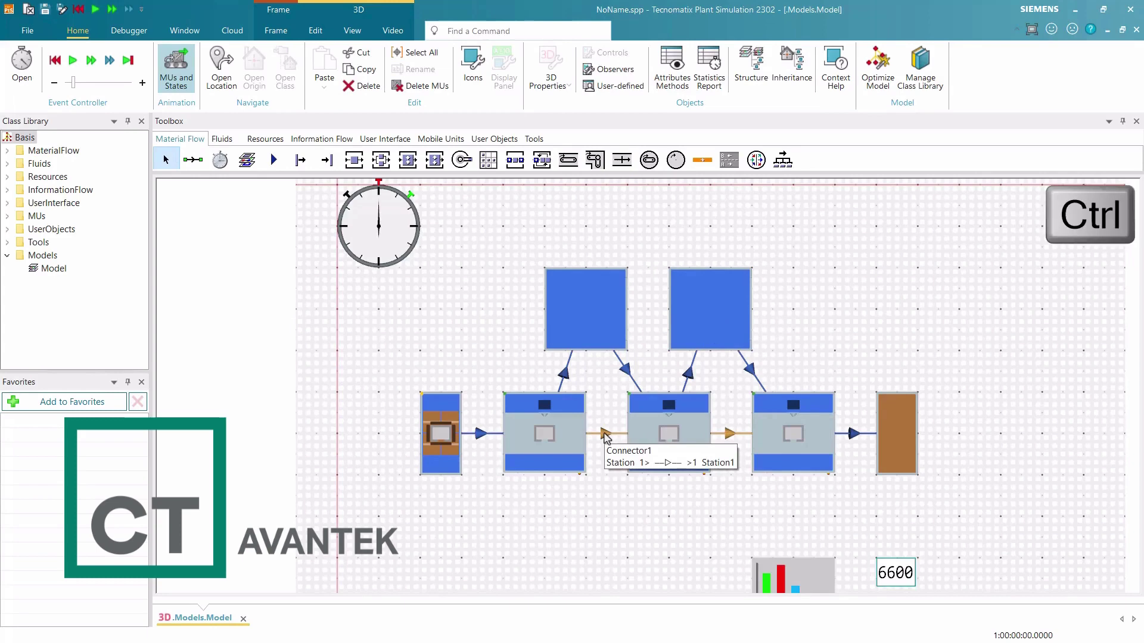
key("Delete")
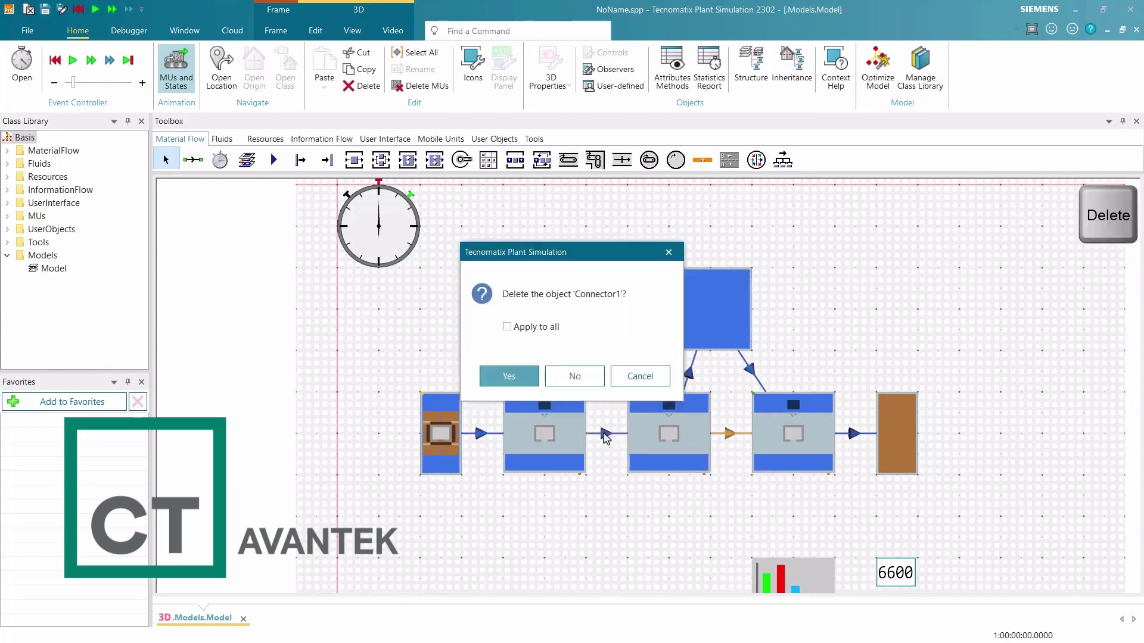
left_click(507, 326)
left_click(509, 376)
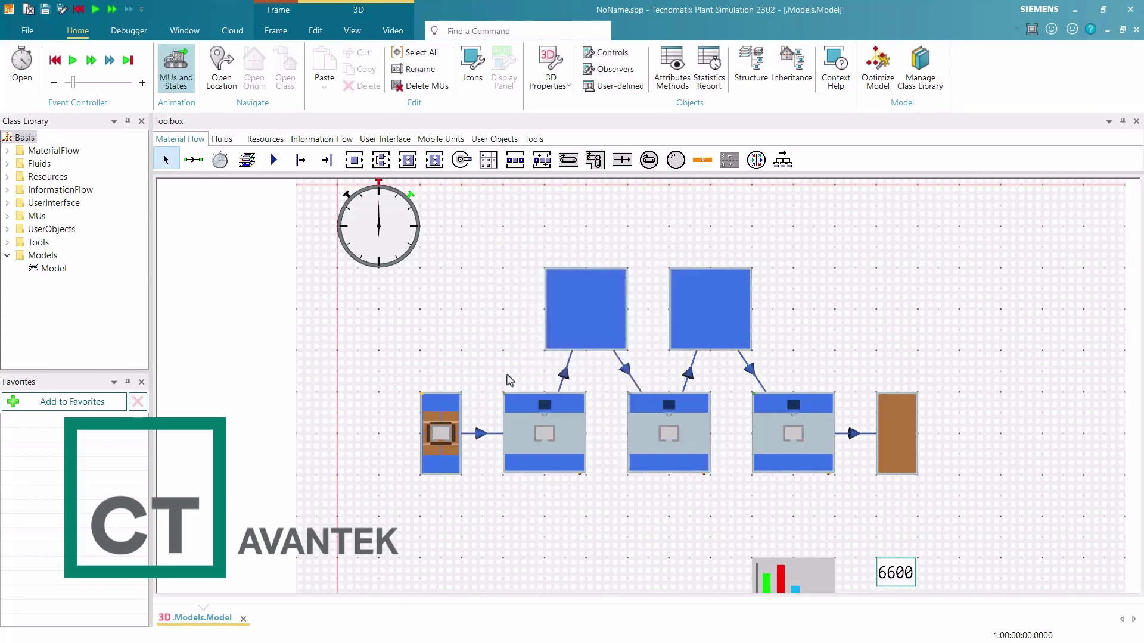
key("p")
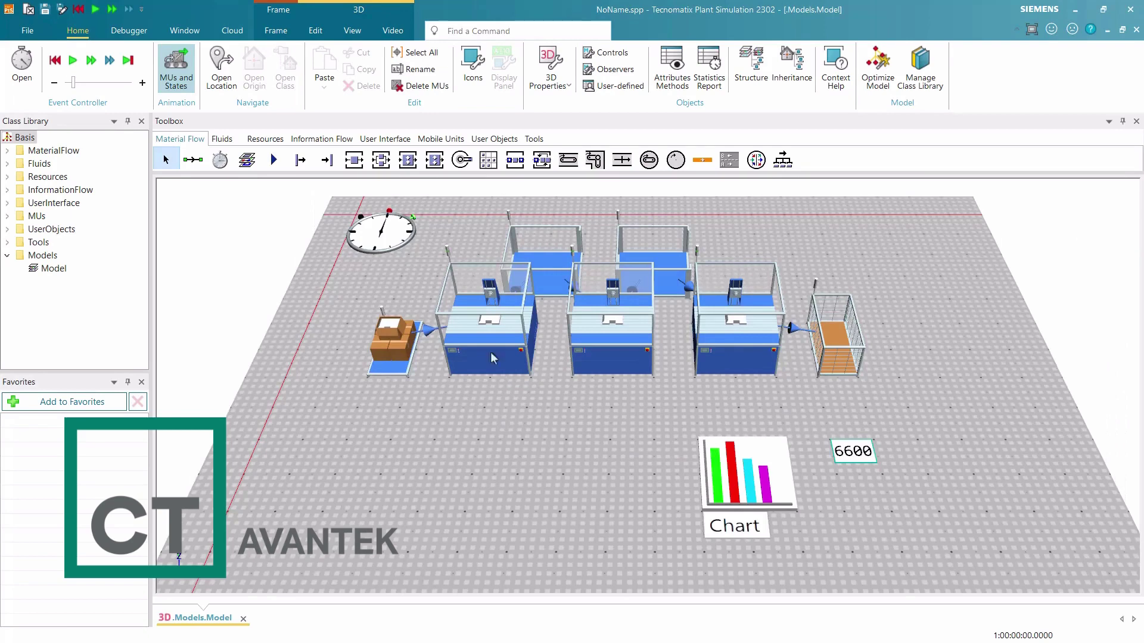
Step: Place a new Chart1 from the User Interface toolbox beside the existing Chart
left_click(377, 140)
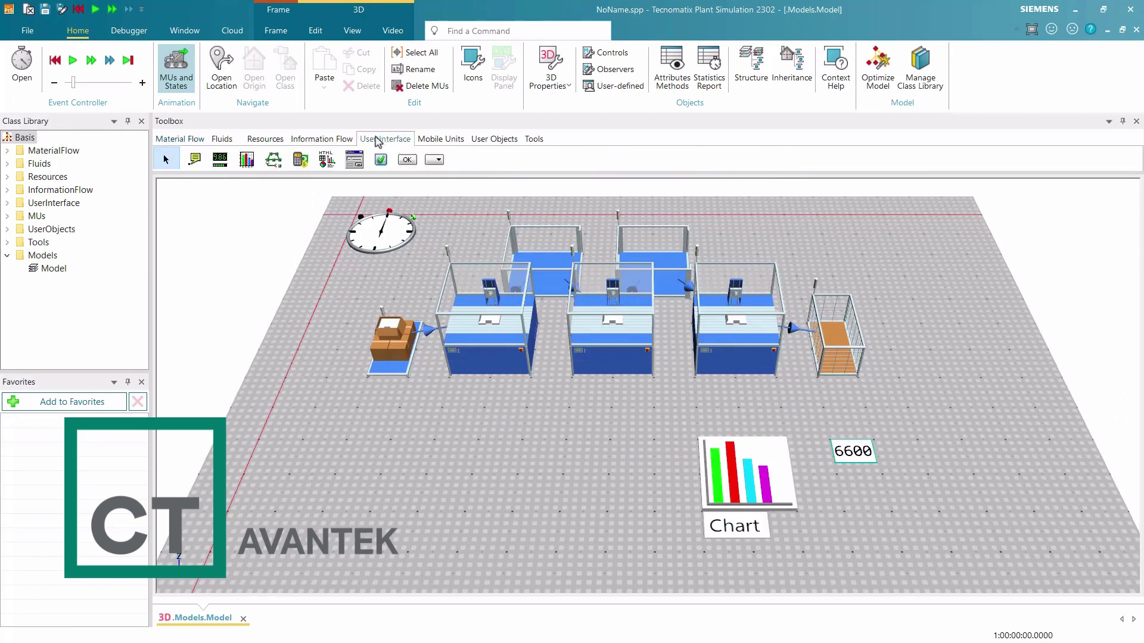
left_click(246, 160)
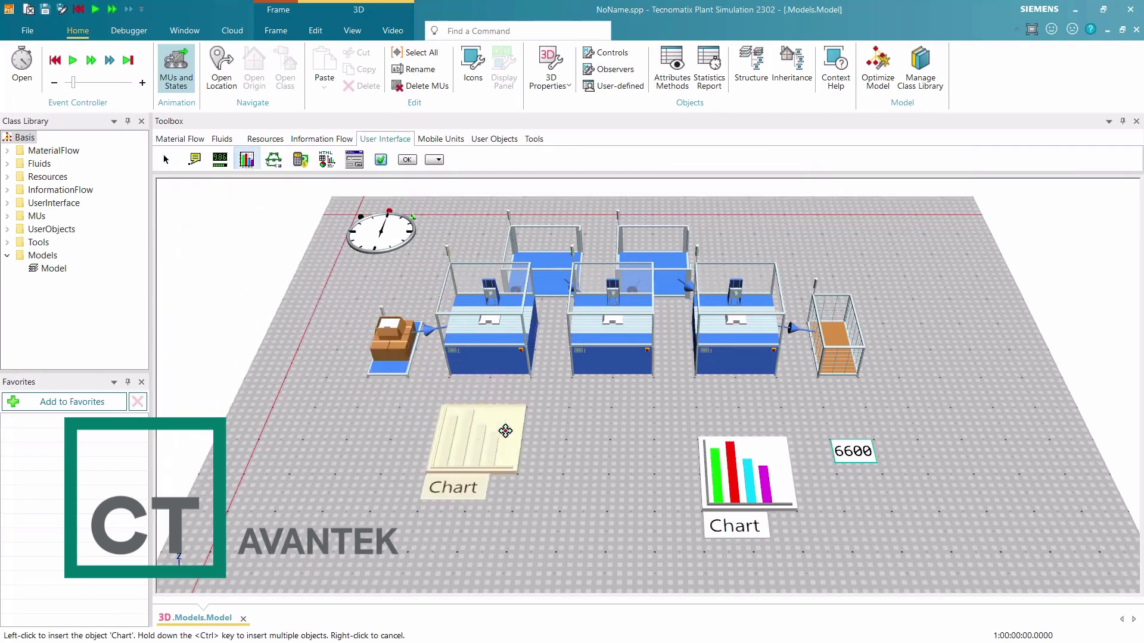
left_click(602, 485)
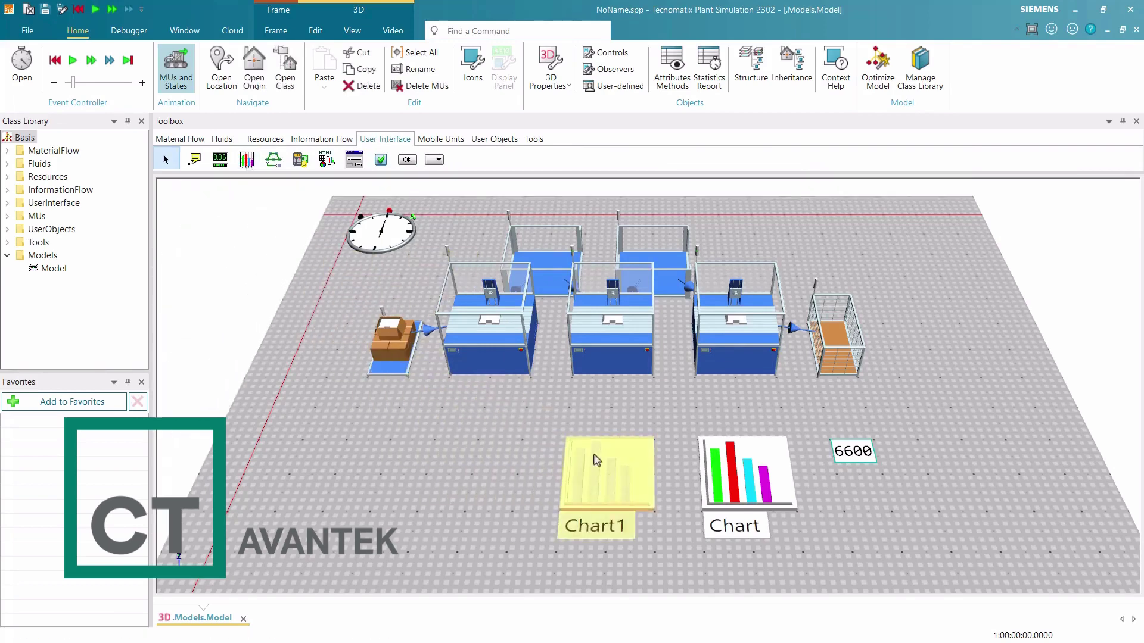
Step: Add Buffer and Buffer1 to Chart1 as Occupancy channels and move its window to the lower left
left_click(553, 269, "ctrl")
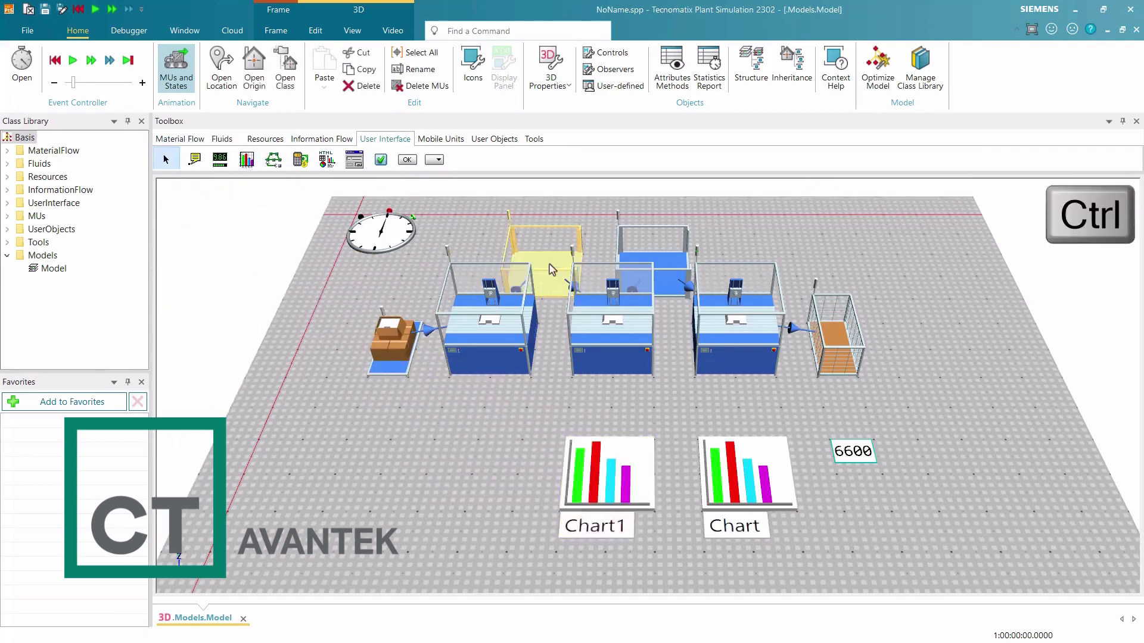
left_click(673, 262, "ctrl")
left_click_drag(679, 262, 625, 472)
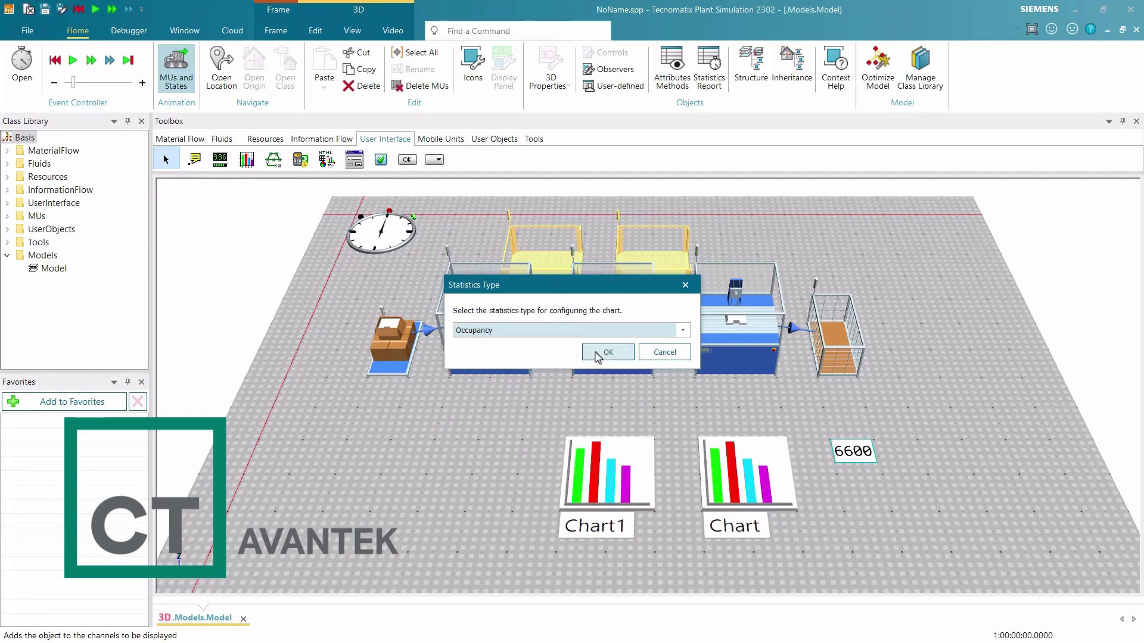
left_click(607, 352)
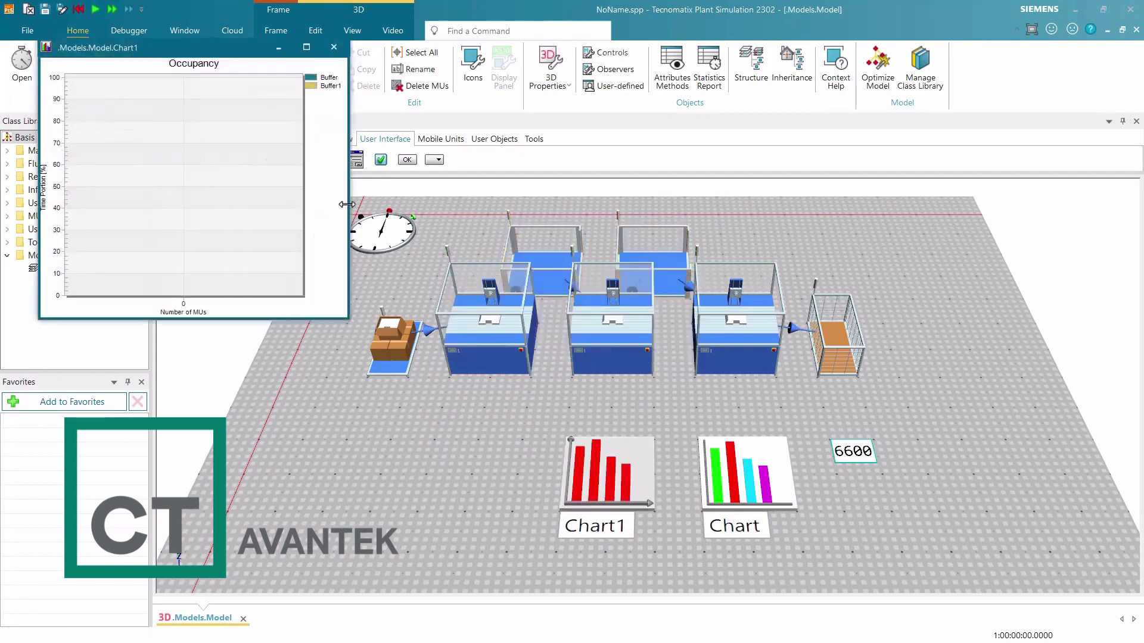
left_click_drag(203, 54, 169, 373)
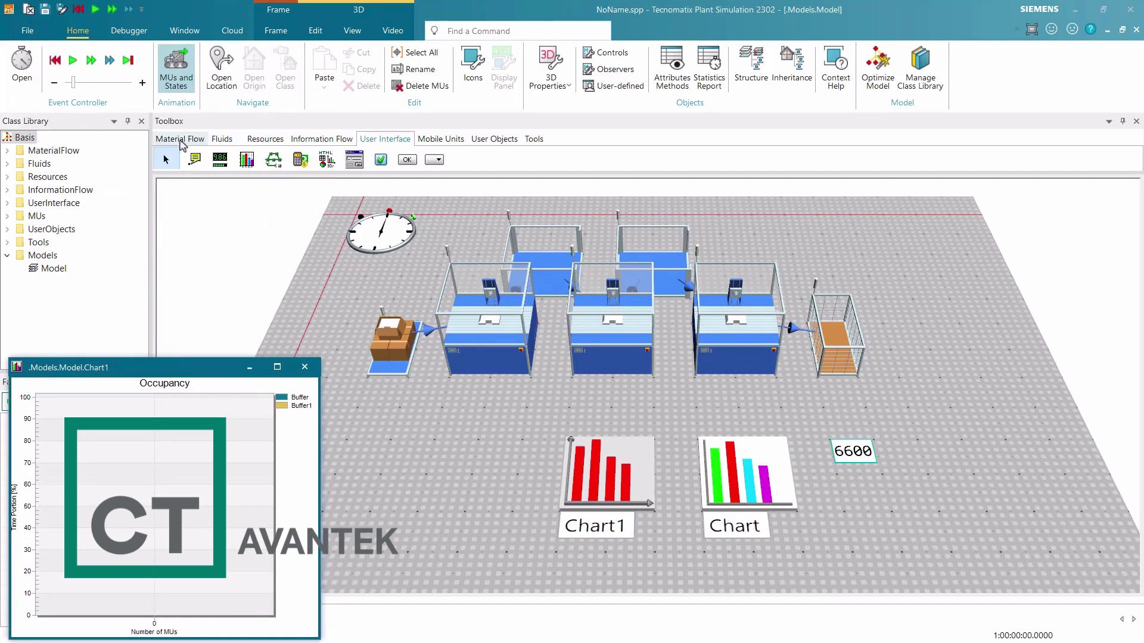
Step: In the Material Flow Buffer class, replace Capacity 8 with 100 and apply
left_click(181, 140)
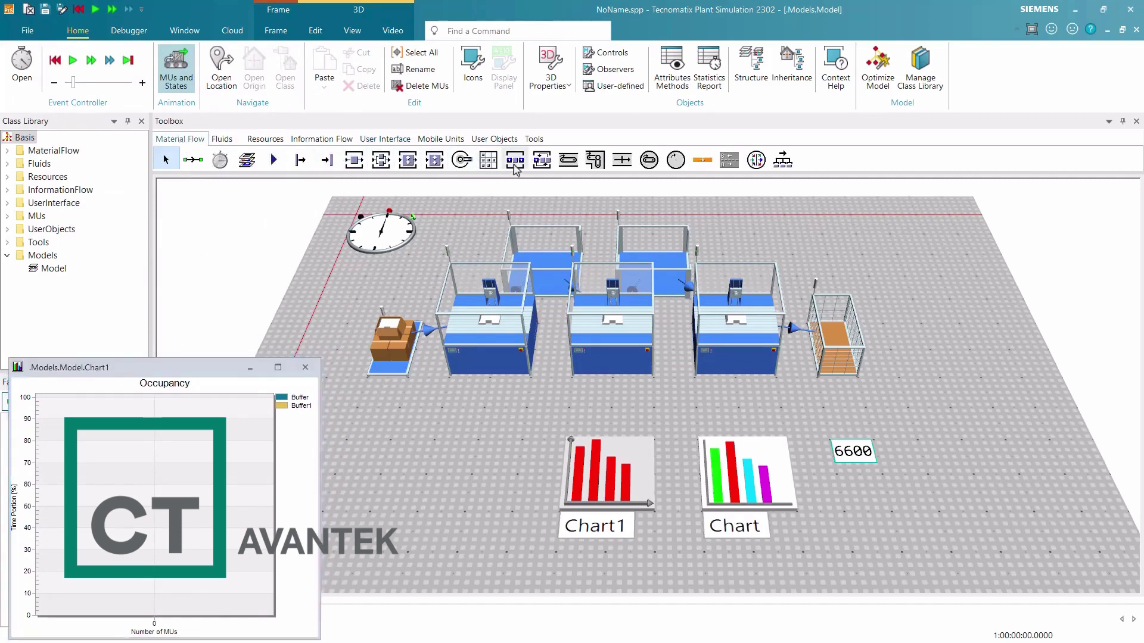
double_click(514, 162)
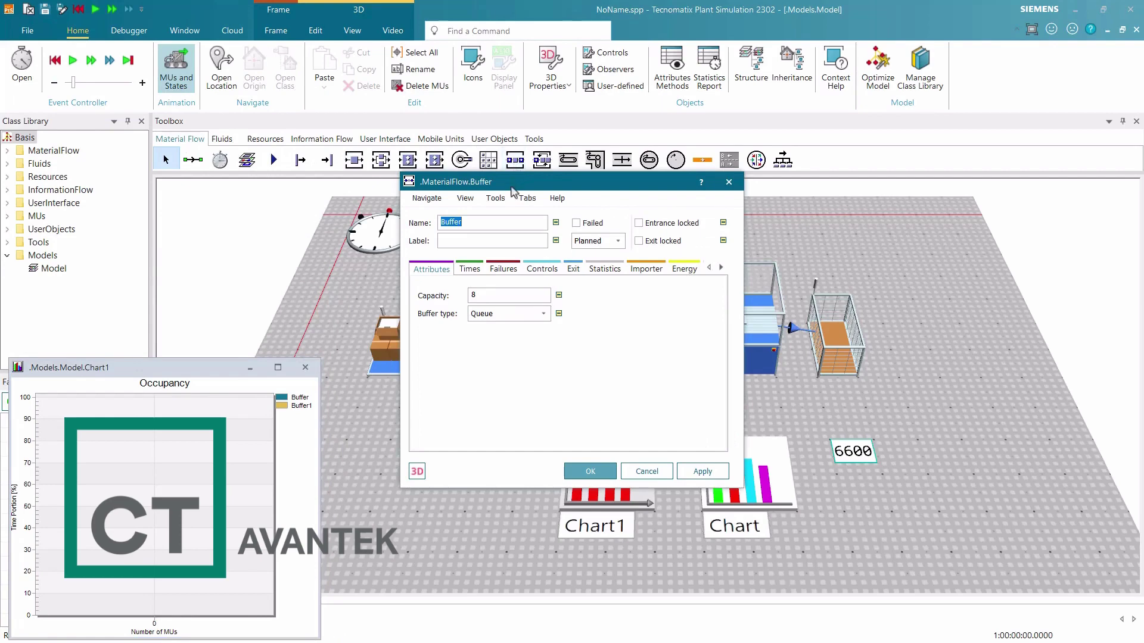
left_click_drag(499, 297, 453, 296)
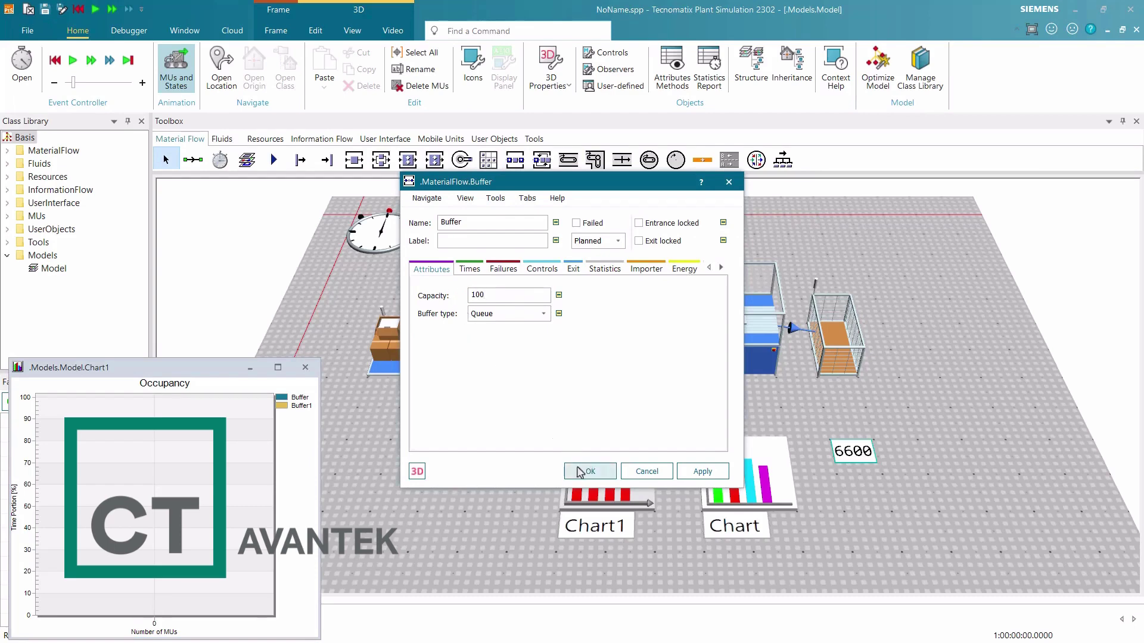
left_click(586, 471)
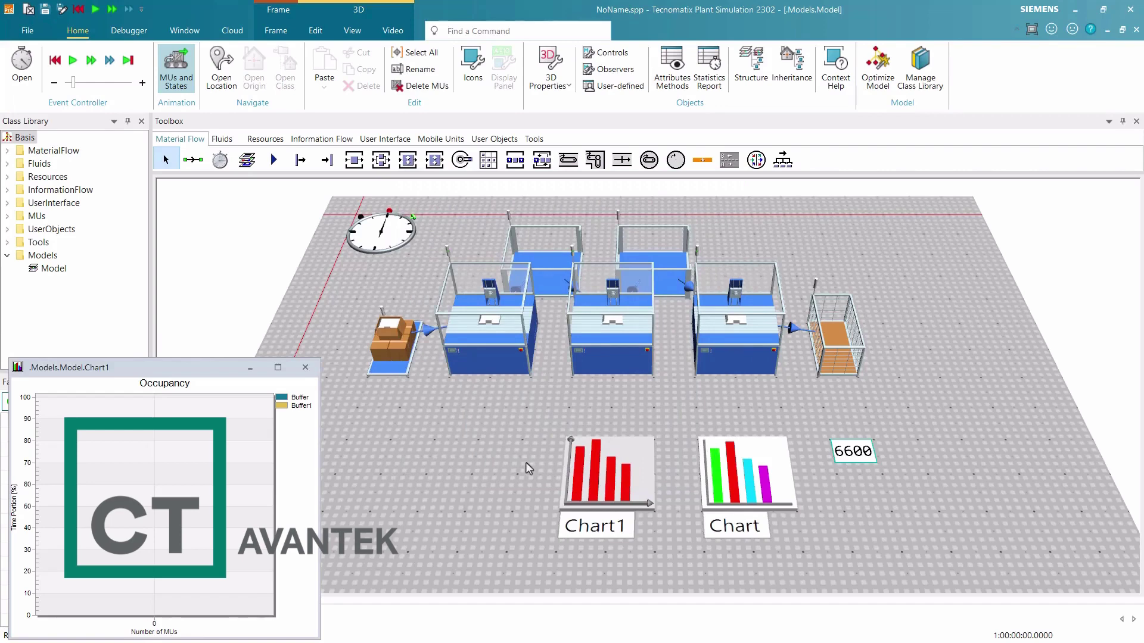
Step: Reset and rerun to throughput 7736, then maximize and restore Chart1 to check occupancy up to 59
left_click(55, 65)
left_click(90, 63)
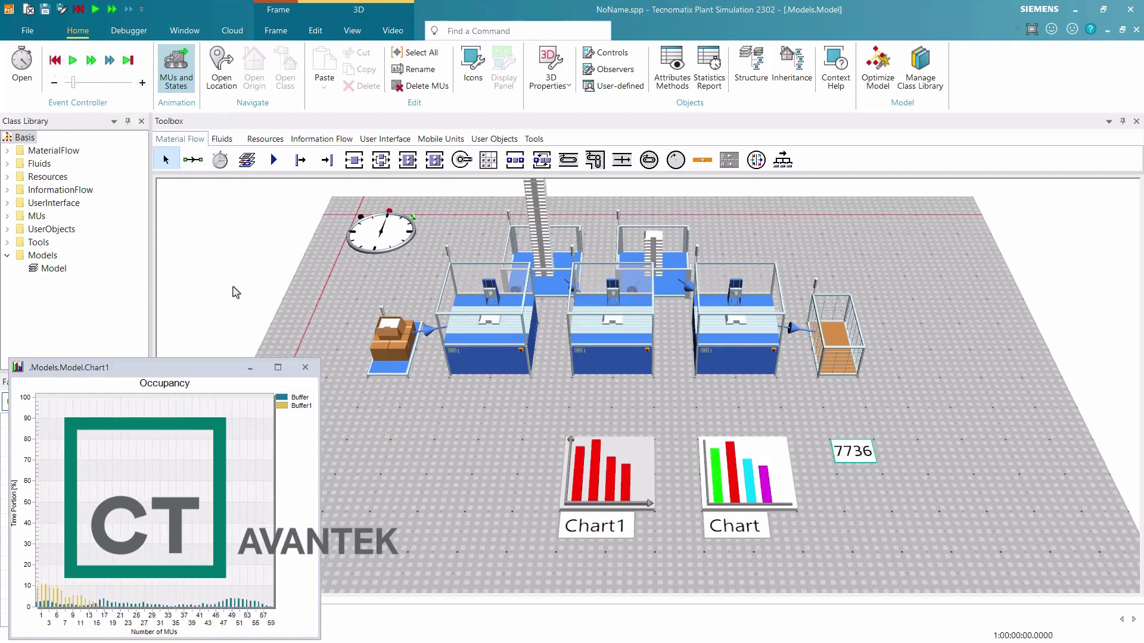
left_click(278, 368)
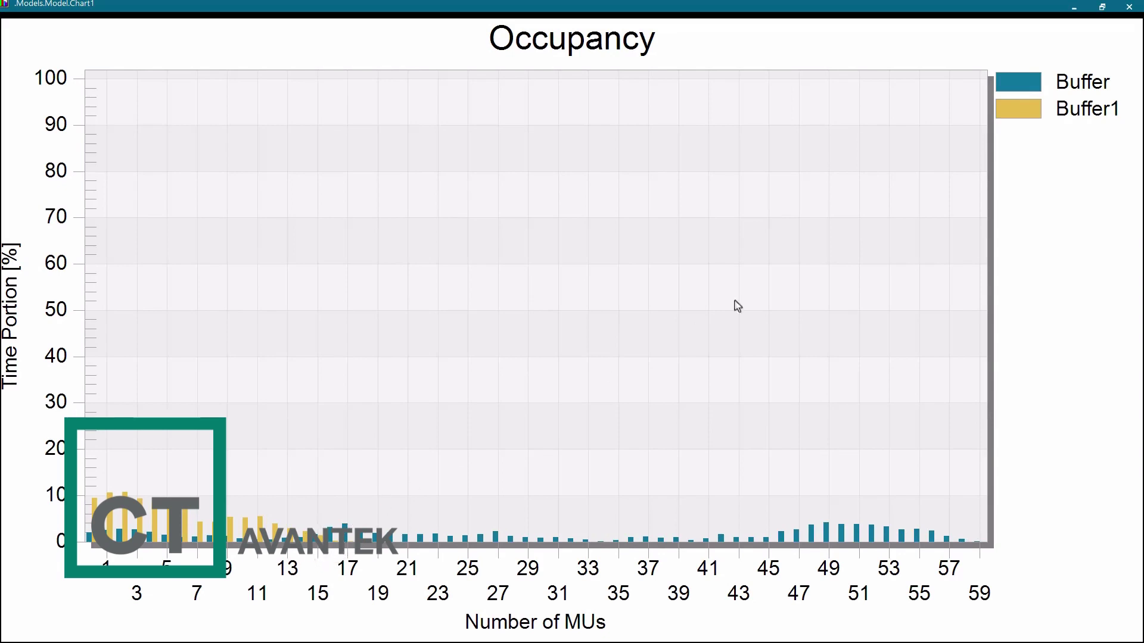
left_click(1102, 7)
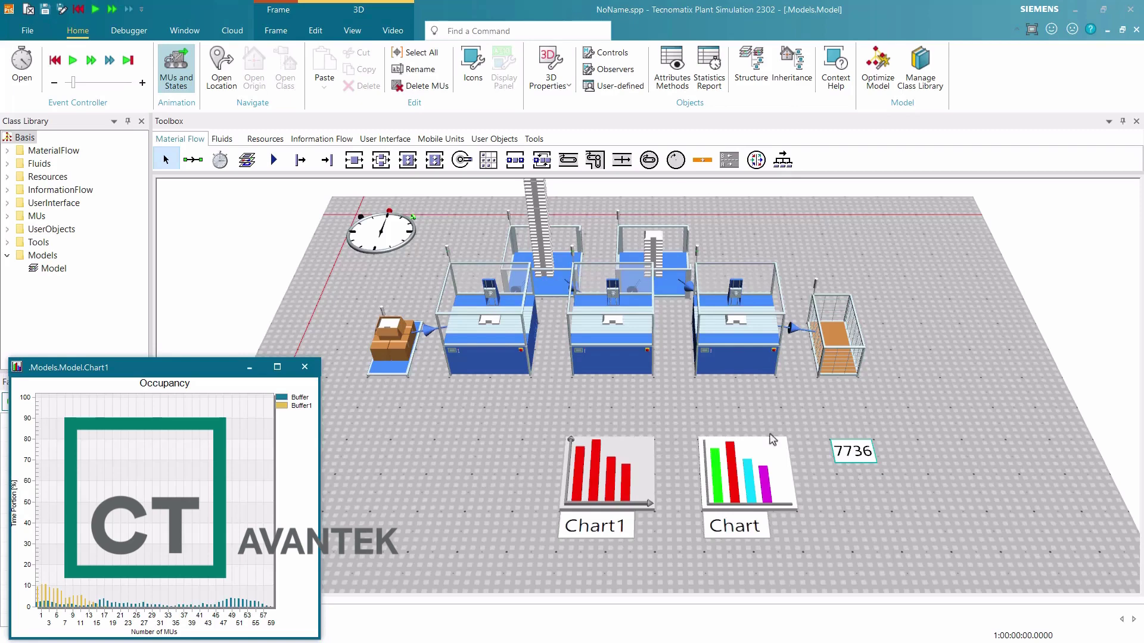
Step: Reset the simulation and change the Buffer class capacity from 100 to 15
left_click(56, 63)
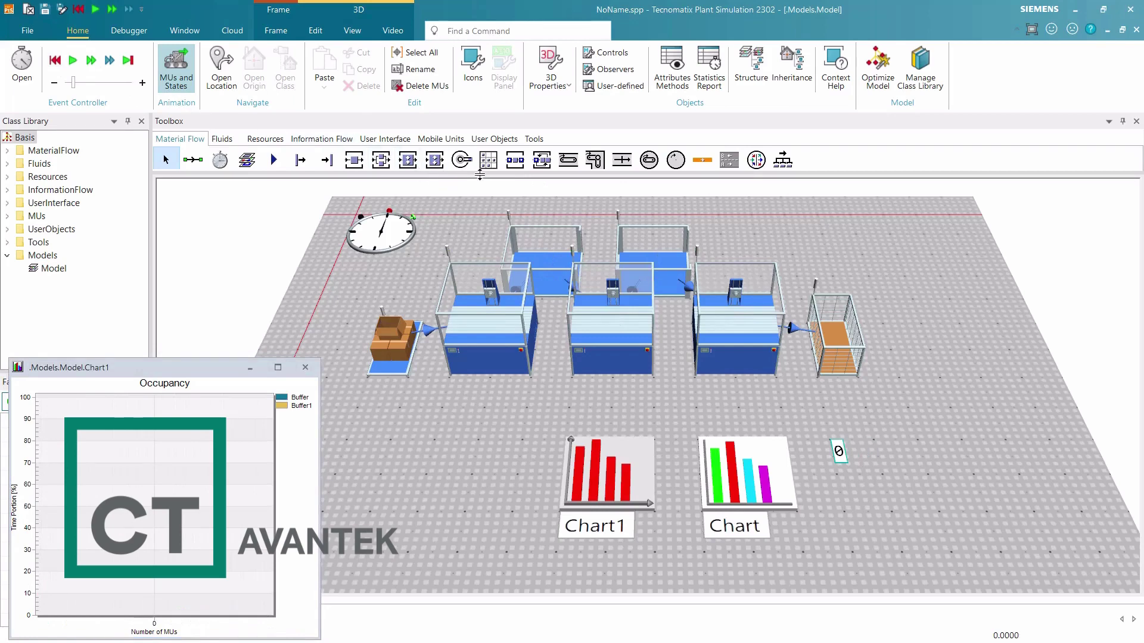
double_click(515, 159)
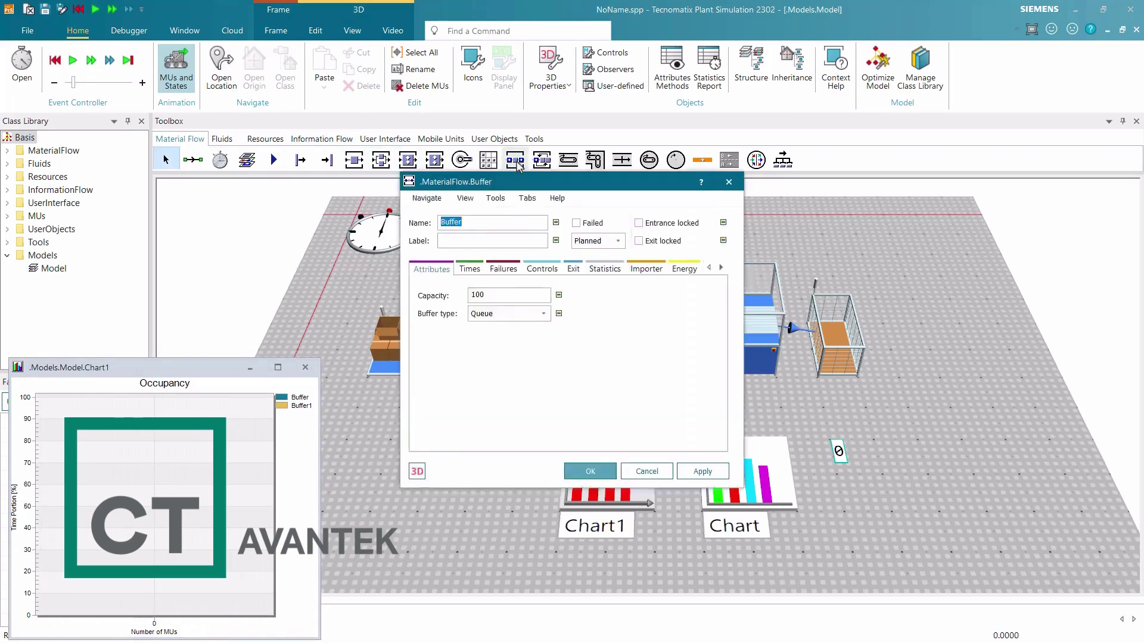
double_click(501, 295)
type("15")
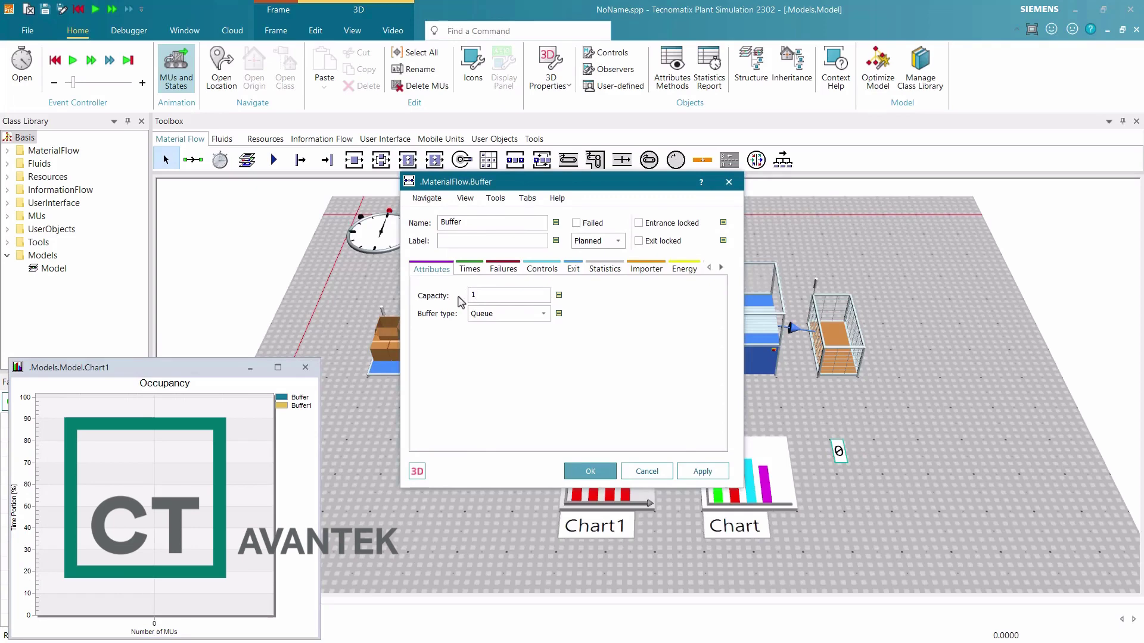
left_click(582, 471)
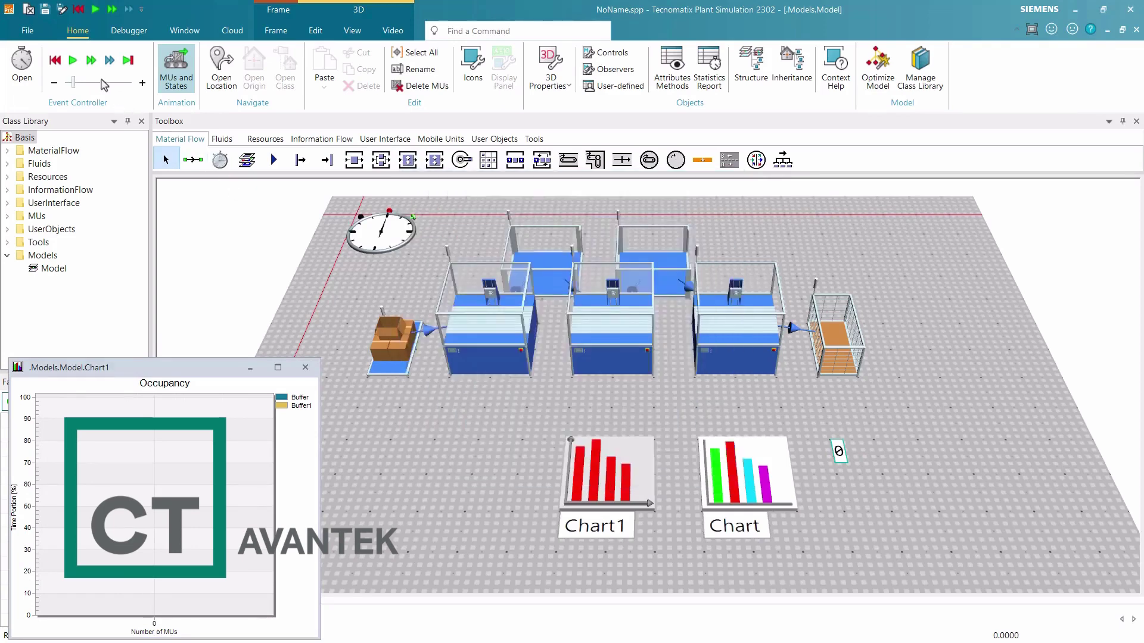
Step: Run the simulation at top speed to reach throughput 7733
left_click(75, 66)
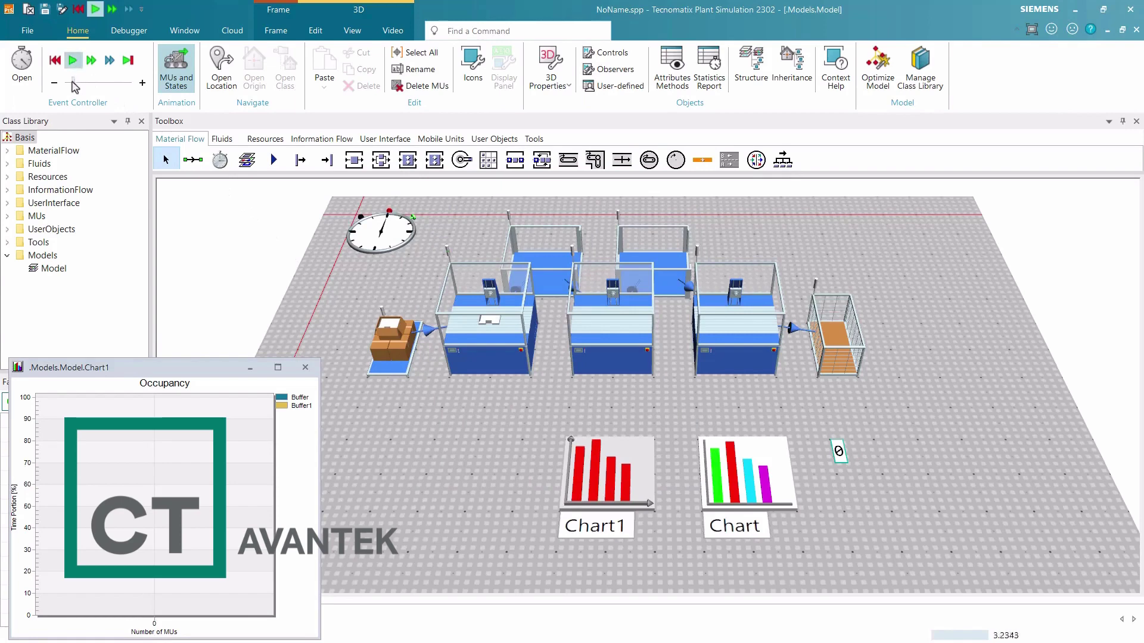
left_click_drag(75, 88, 94, 89)
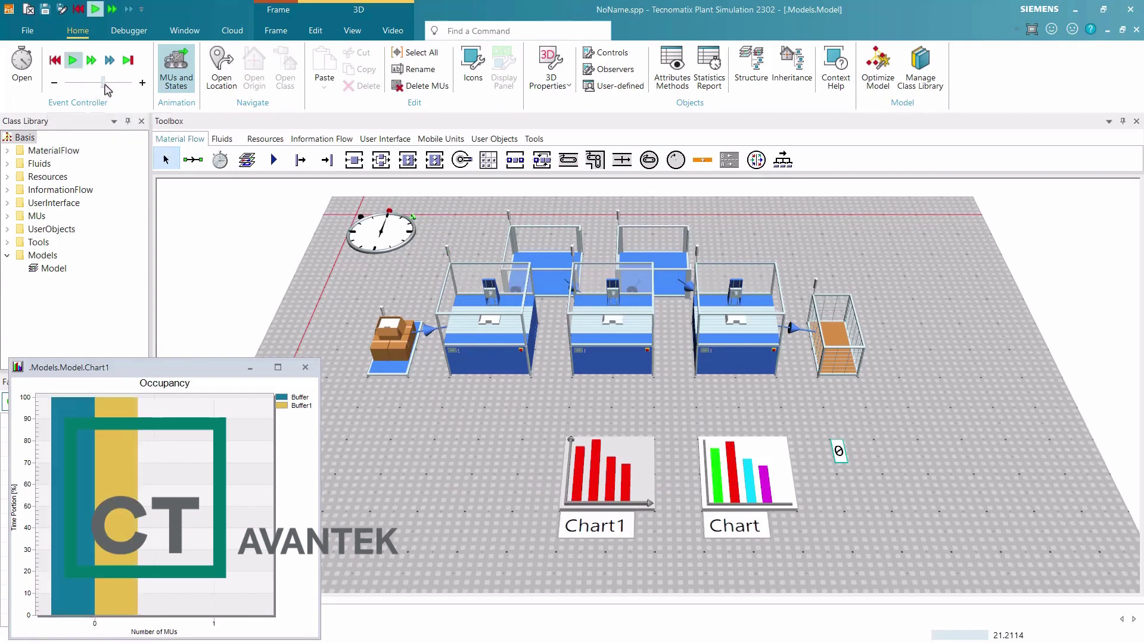
left_click_drag(106, 85, 128, 85)
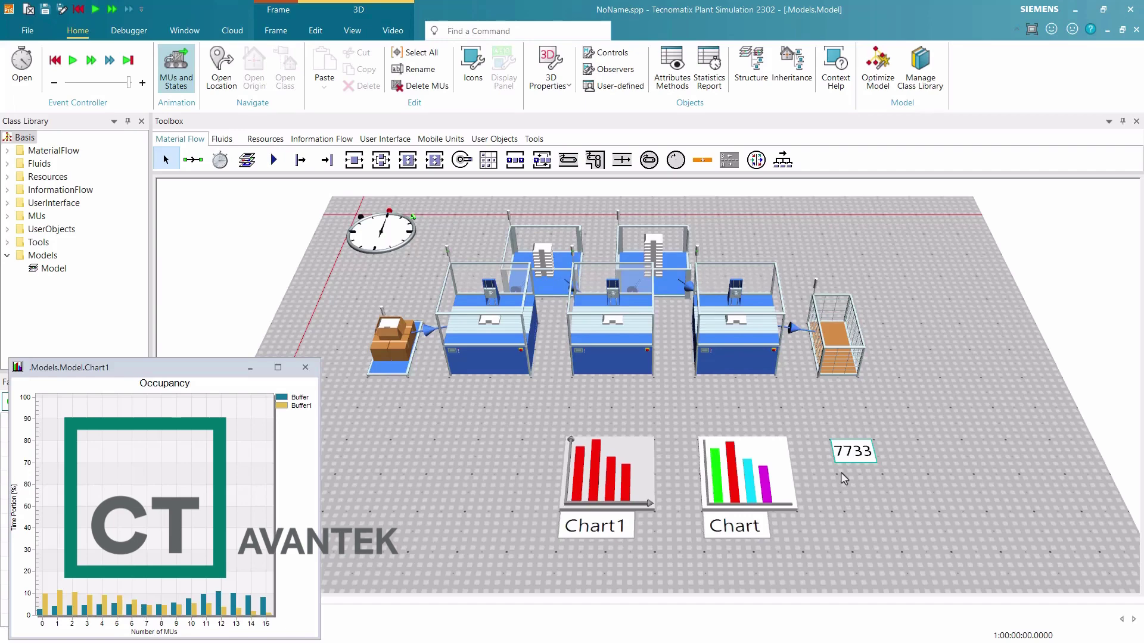
Step: Show the original Chart's Resource Statistics, with the three stations about 90% working and 10% failed
right_click(764, 468)
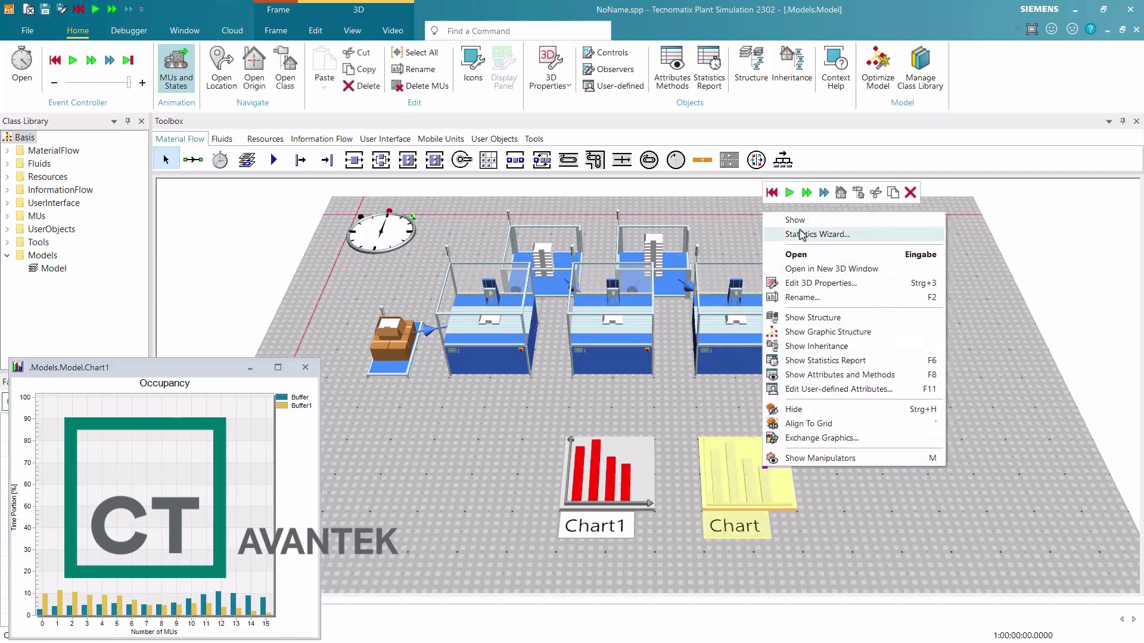
left_click(798, 221)
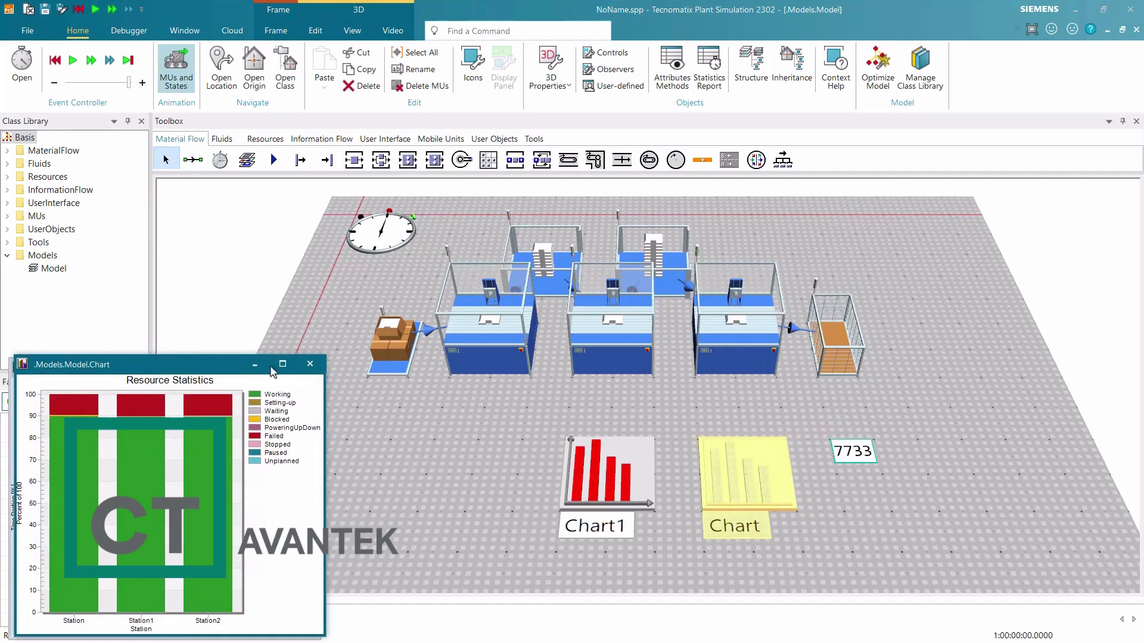